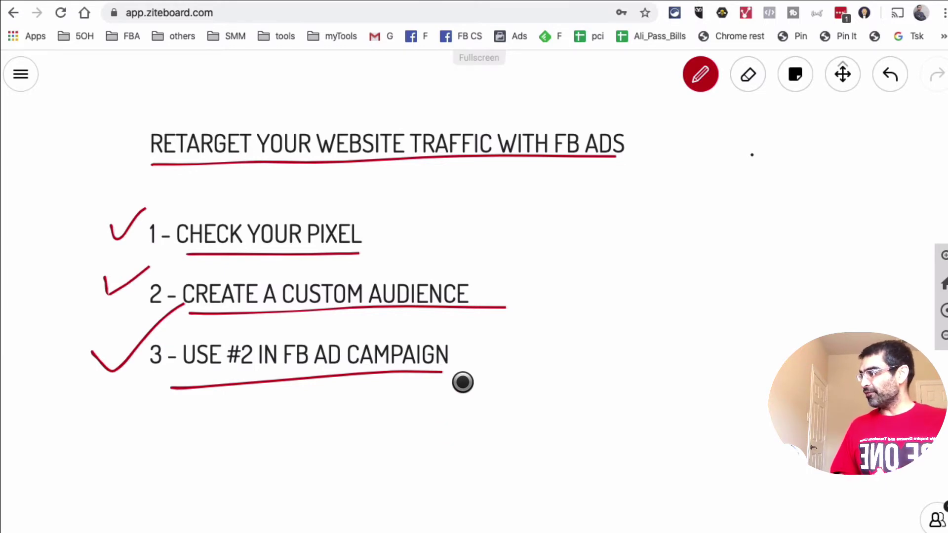
pyautogui.rightClick(584, 398)
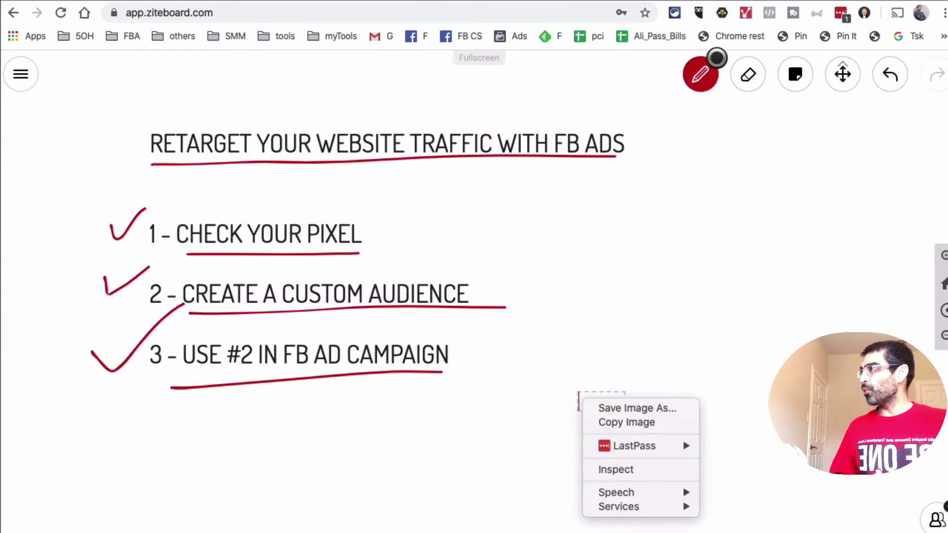
pyautogui.press('Escape')
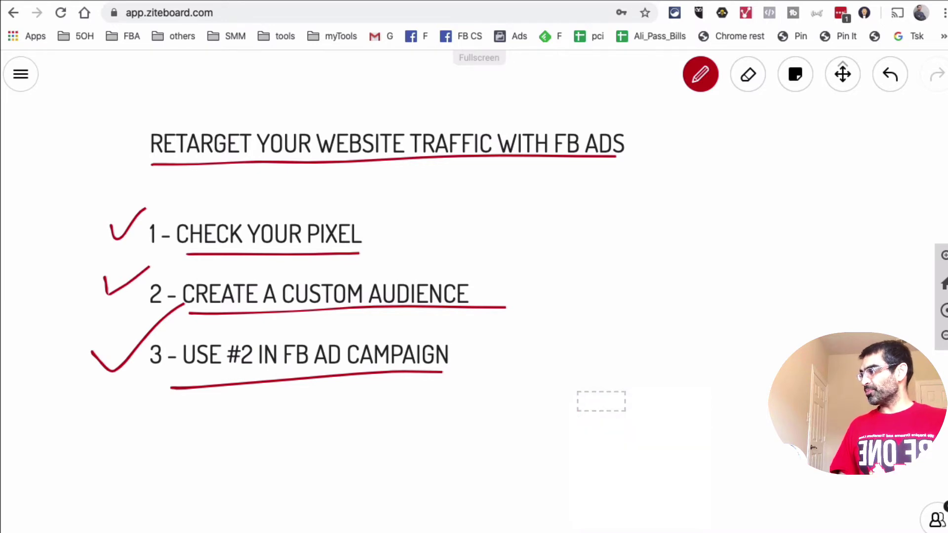
# Switch from the whiteboard to Facebook Ads Manager and open Events Manager
pyautogui.hotkey('ctrl', 'Tab')
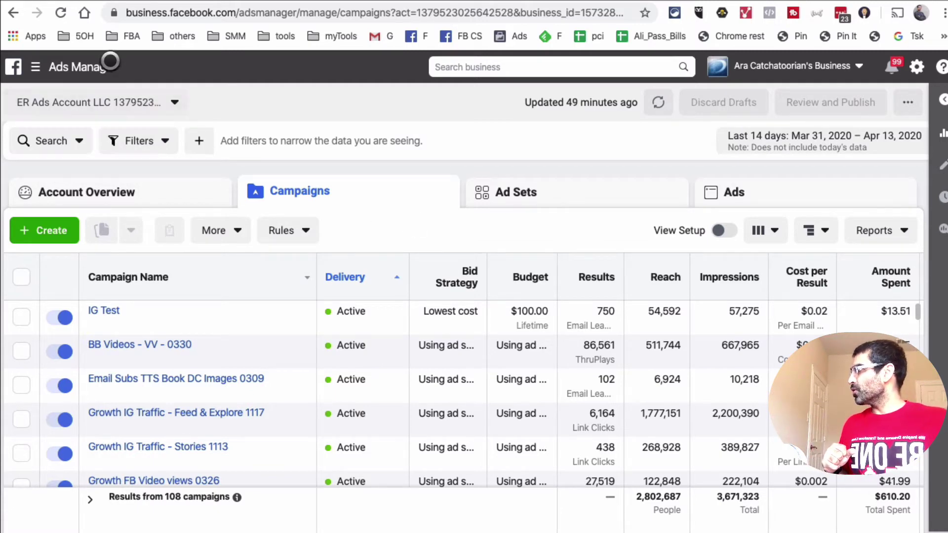
pyautogui.click(67, 63)
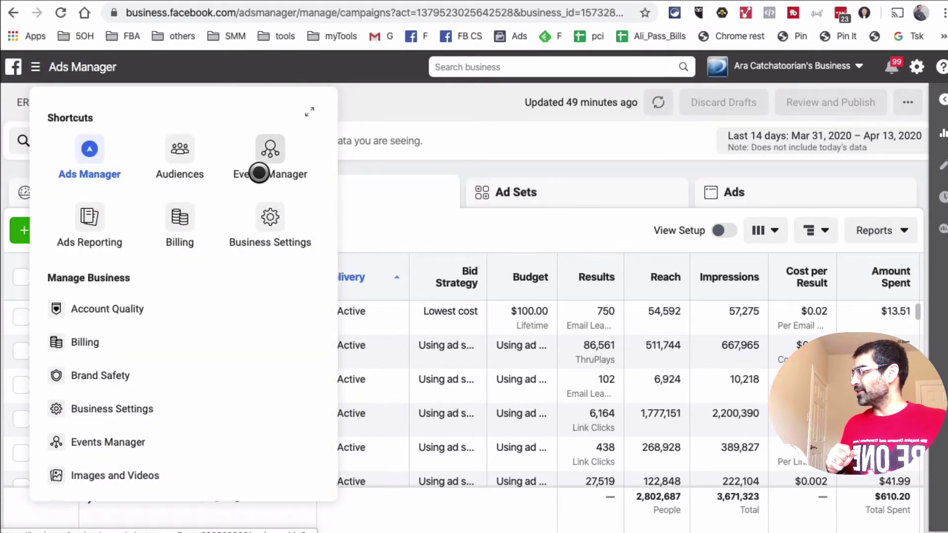
pyautogui.click(279, 139)
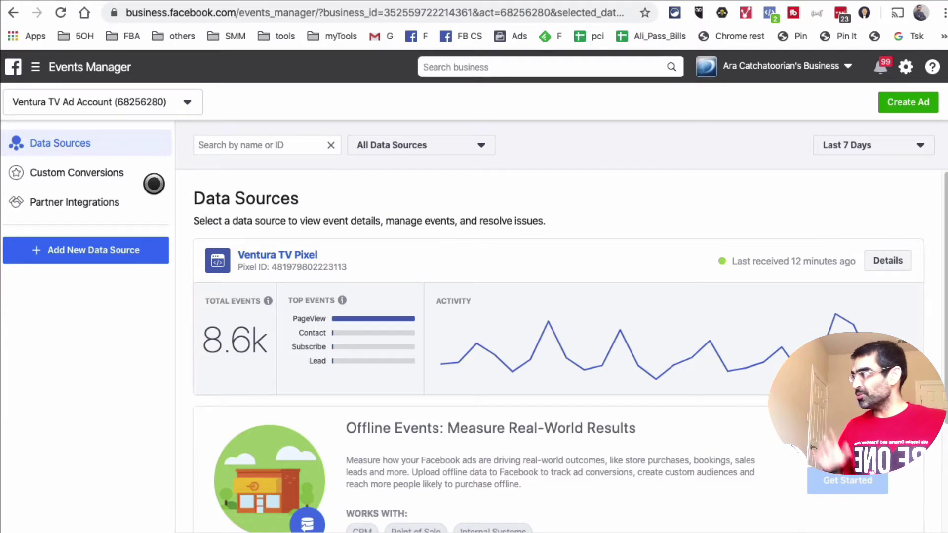
# Find the ad account with the search text "er" and switch Events Manager to ER Ads Account LLC
pyautogui.click(173, 102)
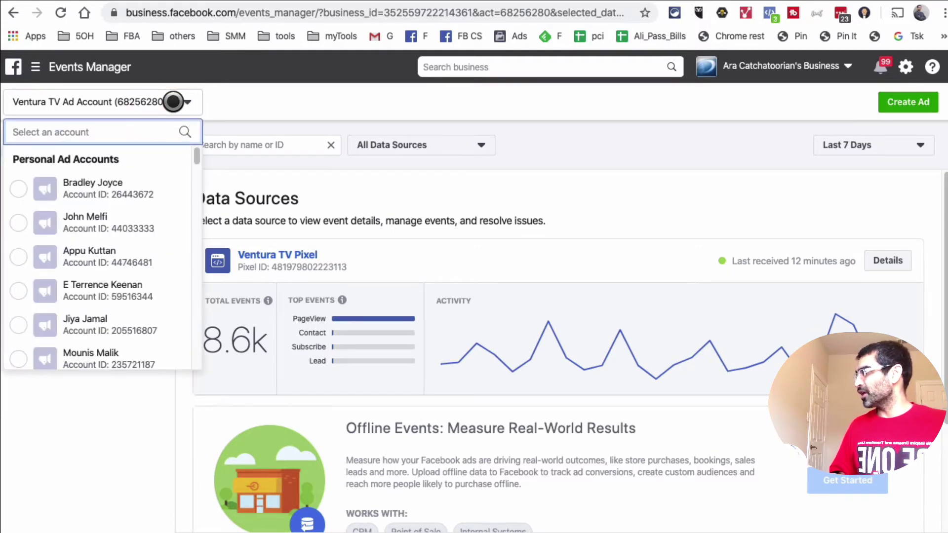
pyautogui.write('er')
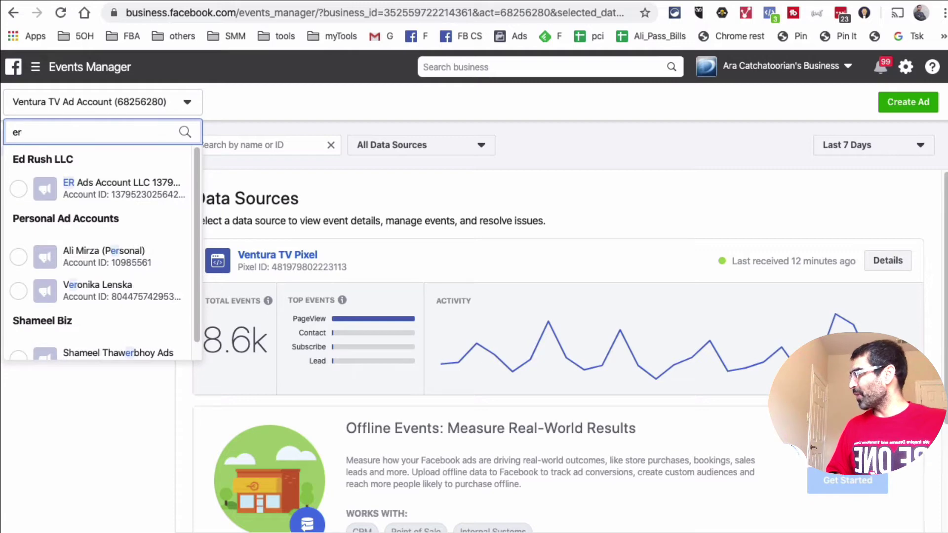
pyautogui.click(133, 186)
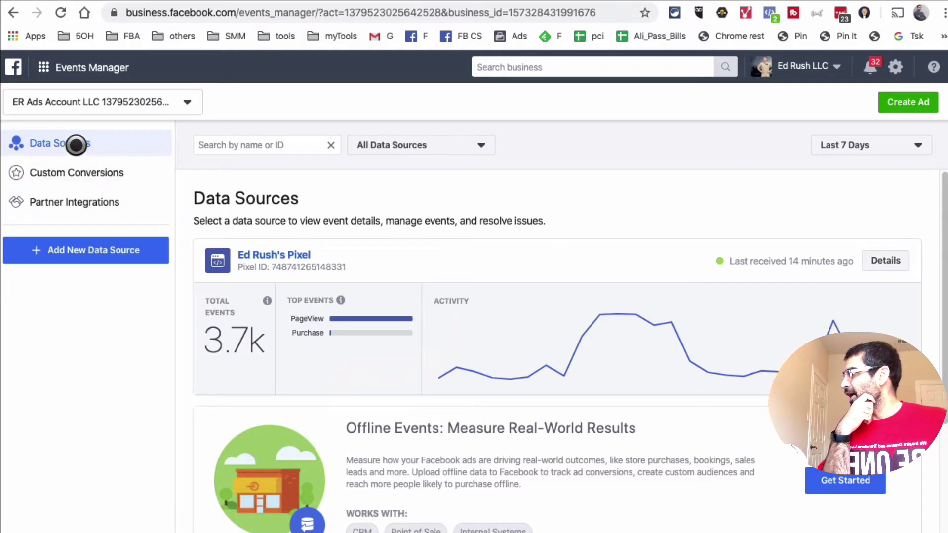
# Open the details of the account's pixel and bring up its installation options
pyautogui.click(891, 269)
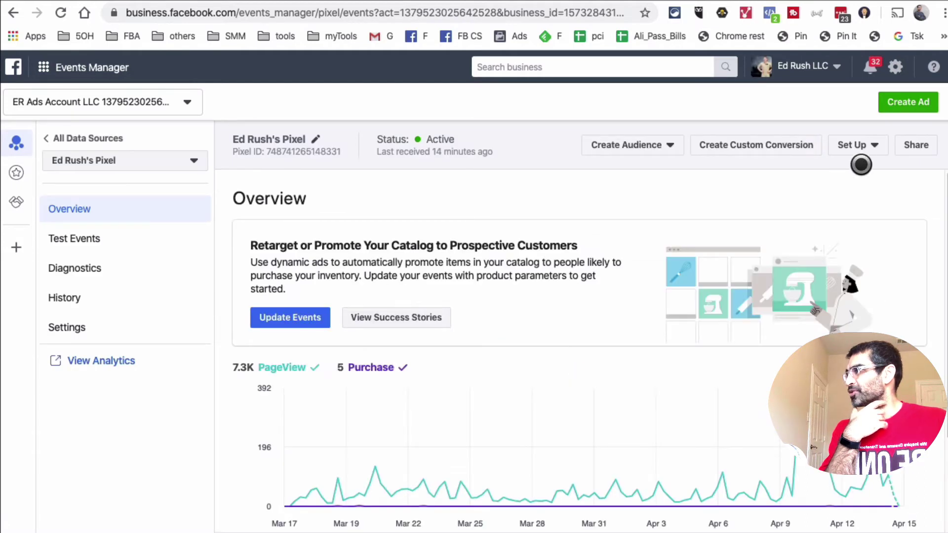
pyautogui.click(859, 142)
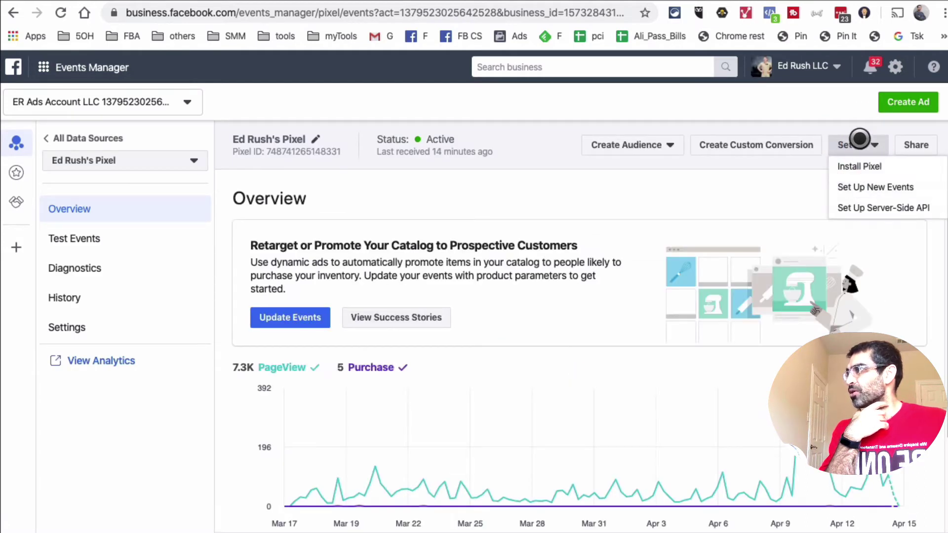
pyautogui.click(850, 166)
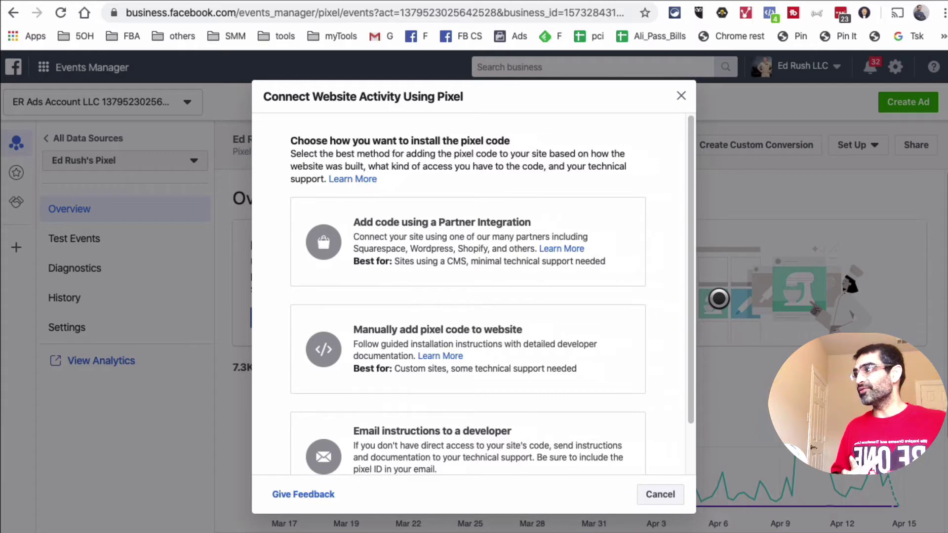
# Review the instructions and pixel codes that can be emailed to a developer, and return to the installation methods
pyautogui.scroll(-2, 605, 296)
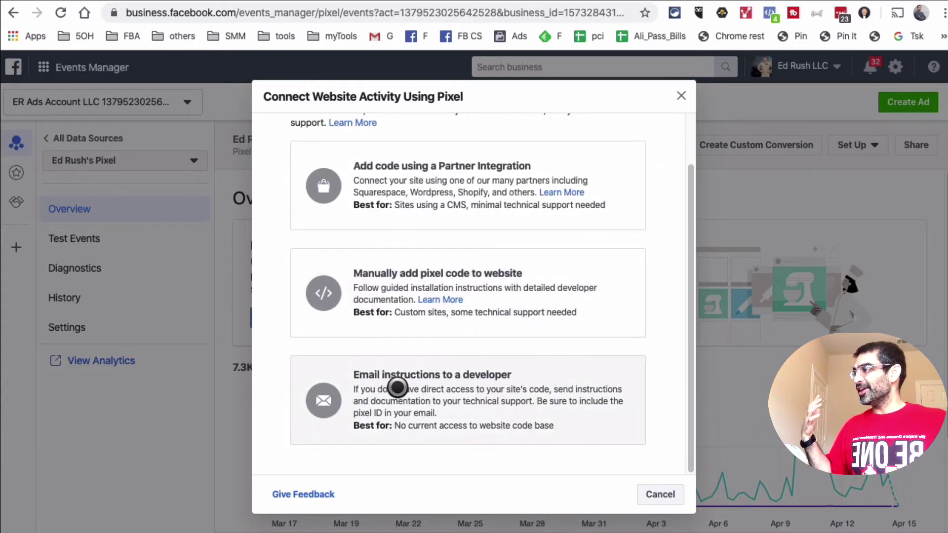
pyautogui.click(520, 383)
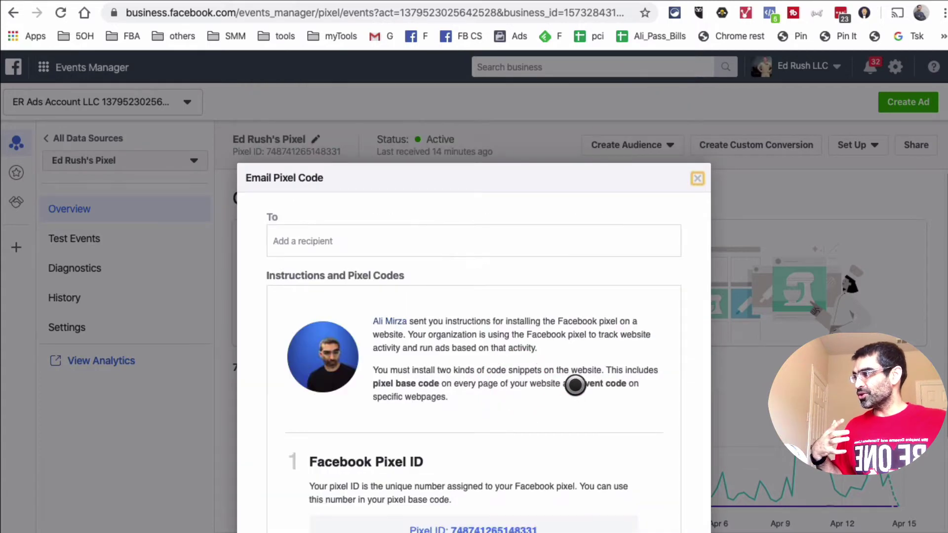
pyautogui.scroll(-15, 558, 368)
pyautogui.scroll(-5, 562, 372)
pyautogui.click(271, 491)
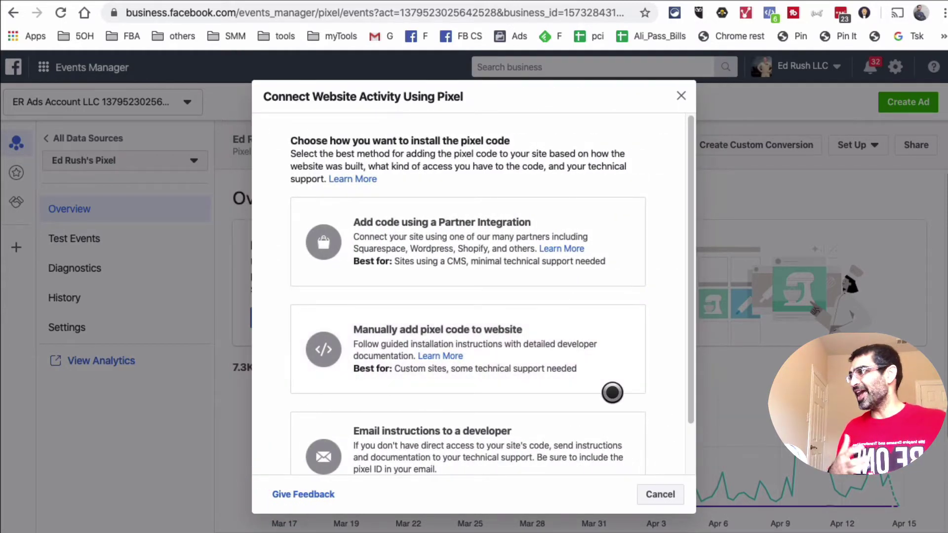
# Browse the partner integrations offered for adding the pixel code to a website
pyautogui.click(452, 249)
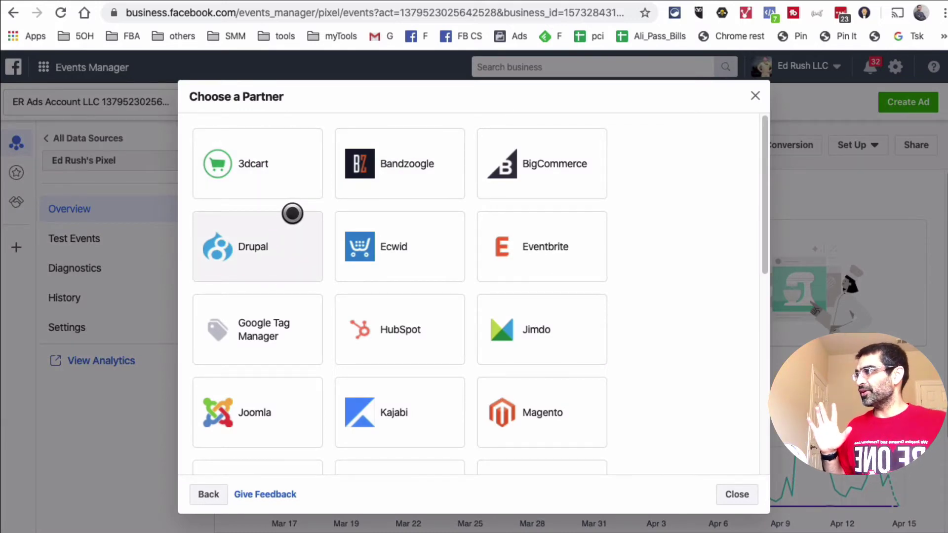
pyautogui.scroll(-2, 345, 271)
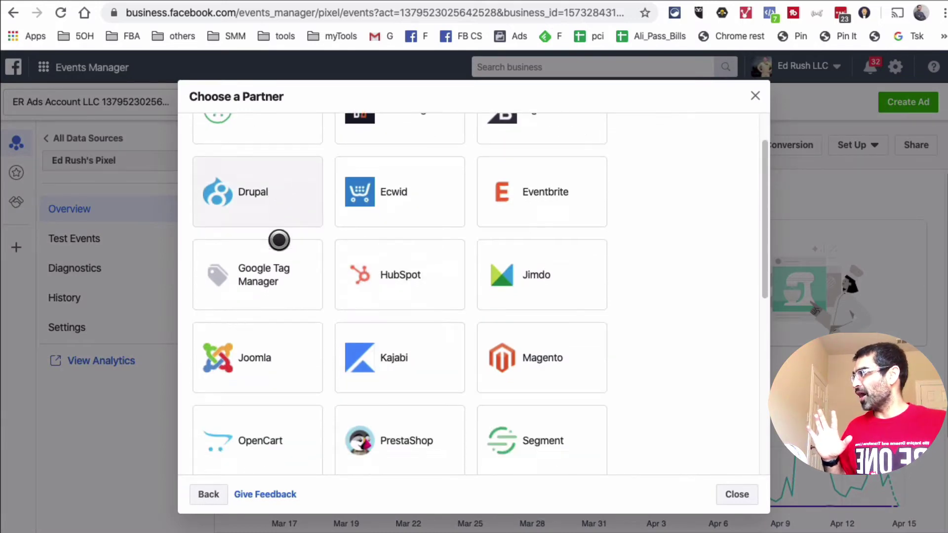
pyautogui.scroll(-5, 281, 262)
pyautogui.scroll(-1, 482, 334)
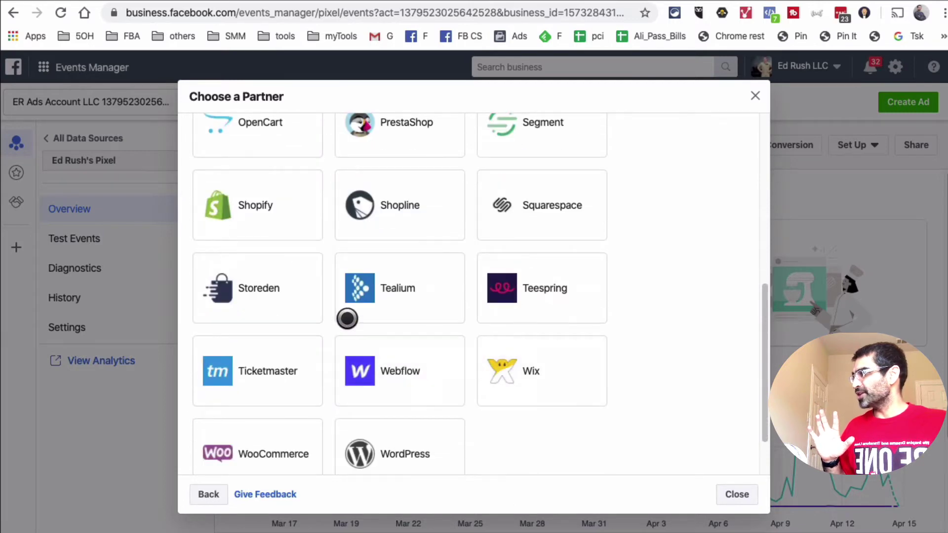
pyautogui.scroll(5, 529, 269)
pyautogui.scroll(8, 567, 258)
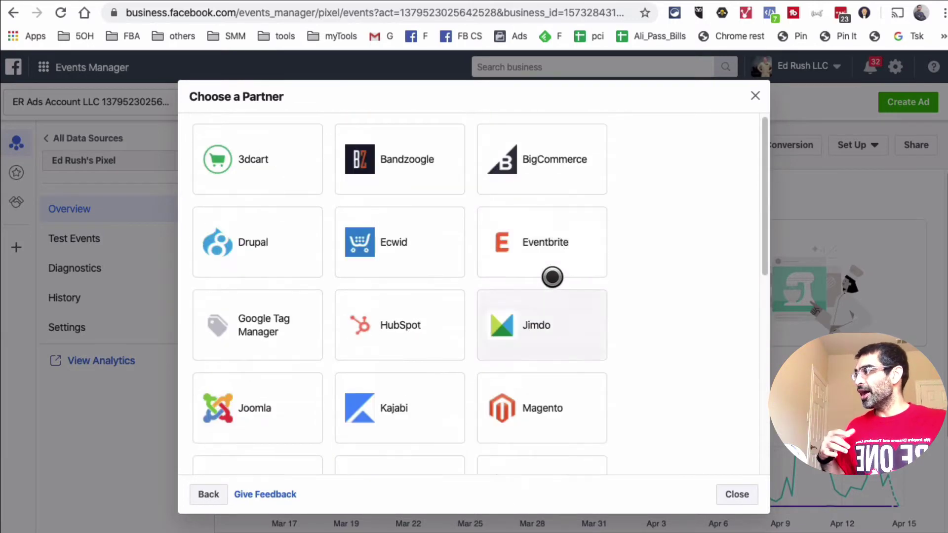
# Review the first page of the Shopify connection instructions and return to the partner list
pyautogui.scroll(-1, 524, 369)
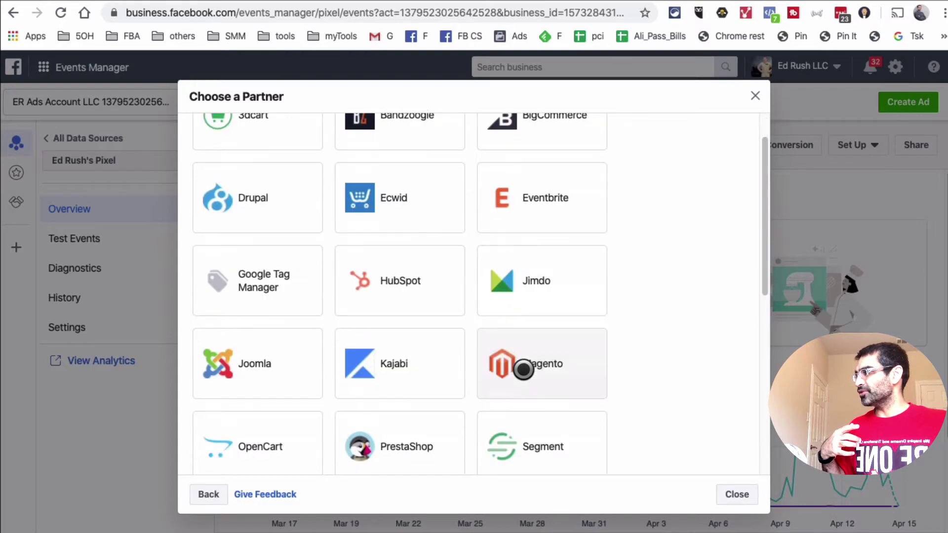
pyautogui.scroll(-4, 523, 369)
pyautogui.click(319, 321)
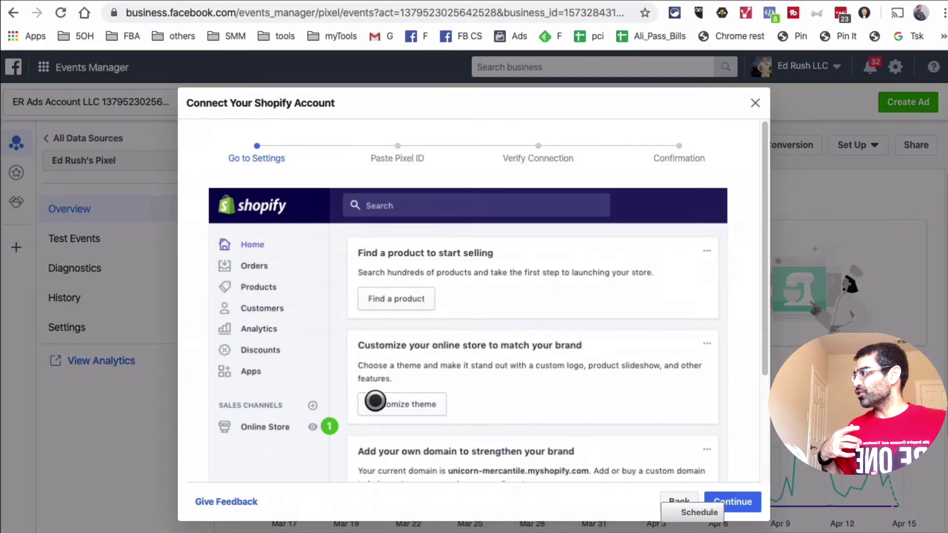
pyautogui.scroll(-5, 375, 401)
pyautogui.scroll(-1, 386, 392)
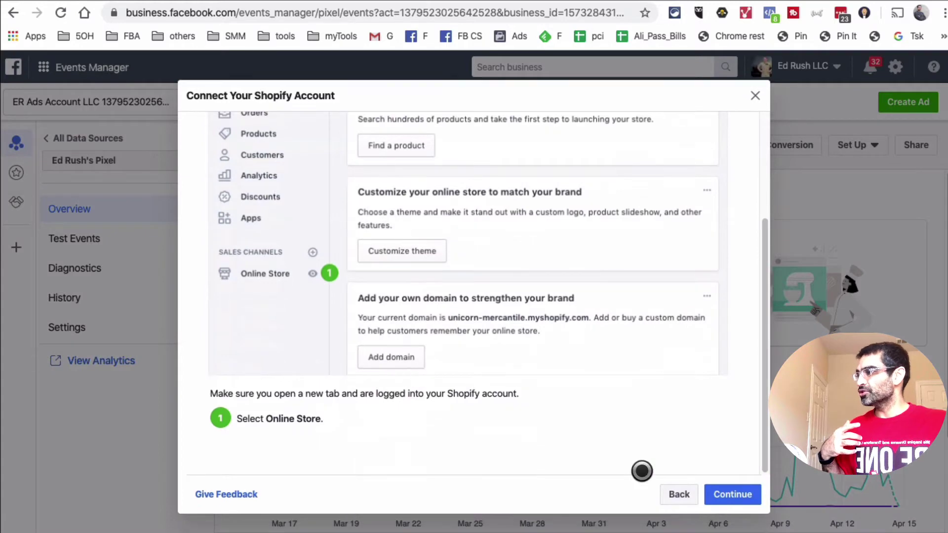
pyautogui.click(676, 491)
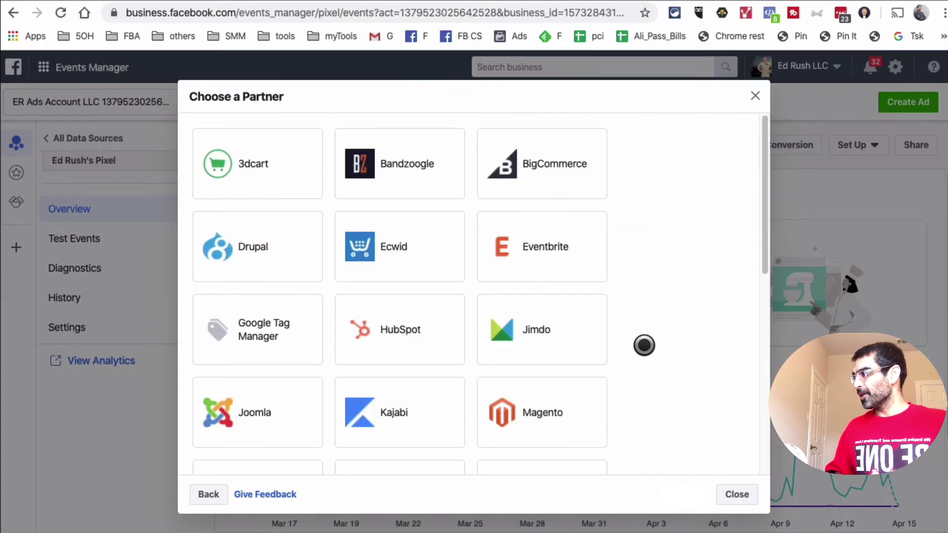
# Close the partner selection dialog and return to the pixel's overview
pyautogui.scroll(-5, 631, 358)
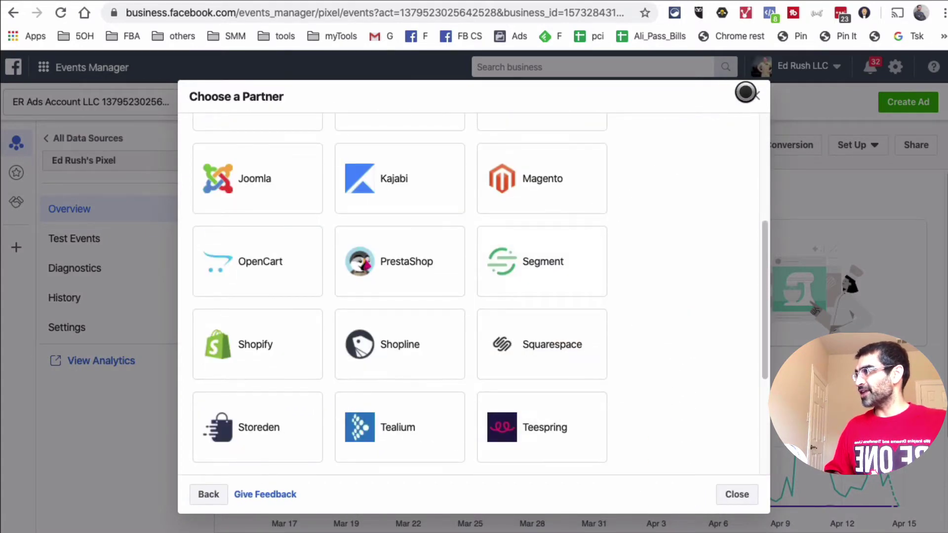
pyautogui.click(759, 92)
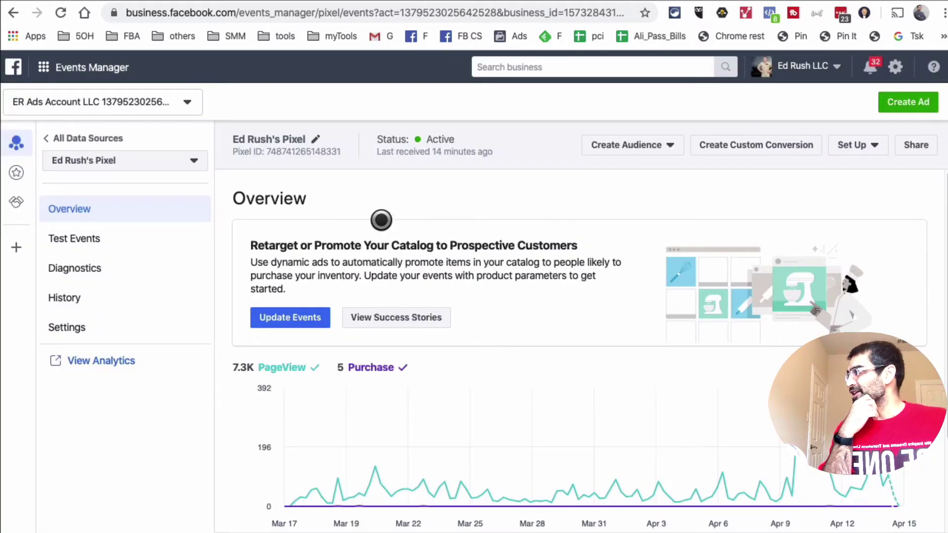
pyautogui.click(327, 145)
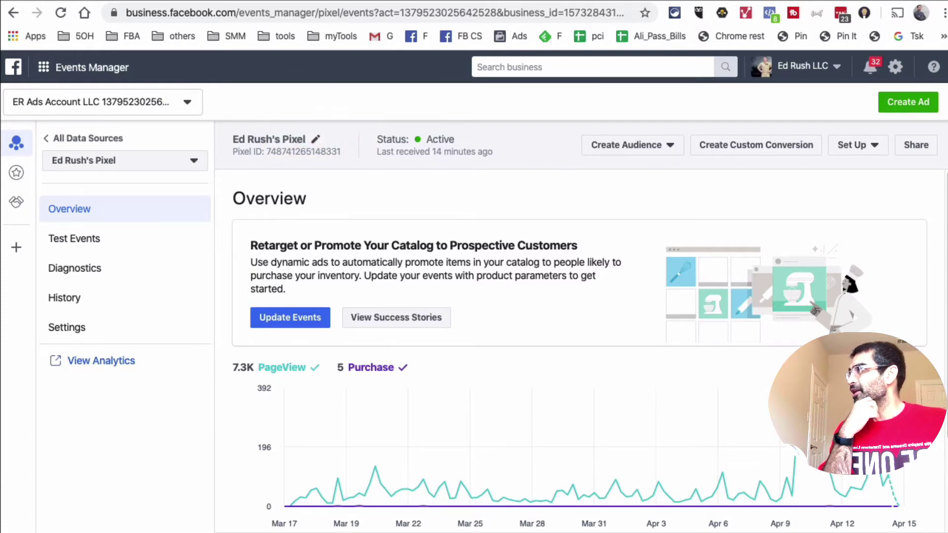
# Switch to the isocialyou.com WordPress admin and open the Pixel Cat plugin's settings page
pyautogui.hotkey('ctrl', 'Tab')
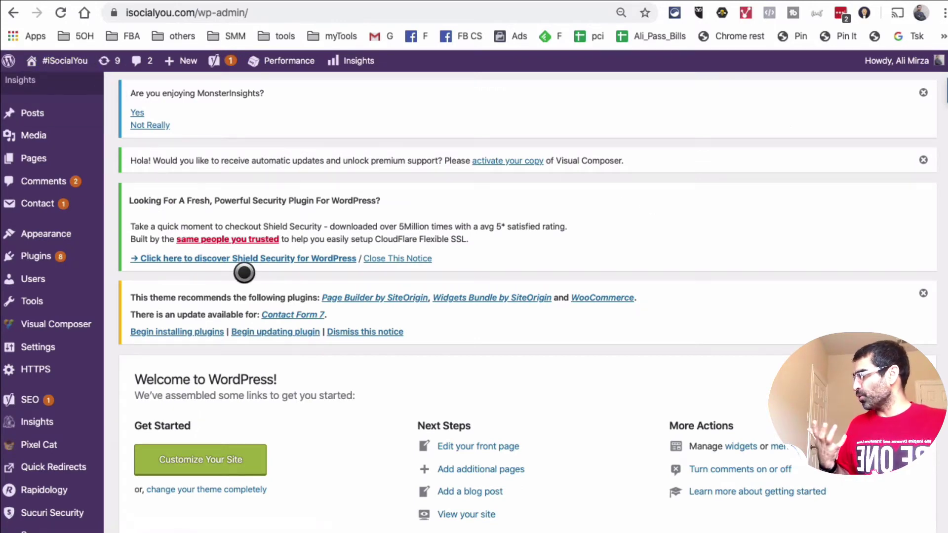
pyautogui.scroll(-3, 81, 368)
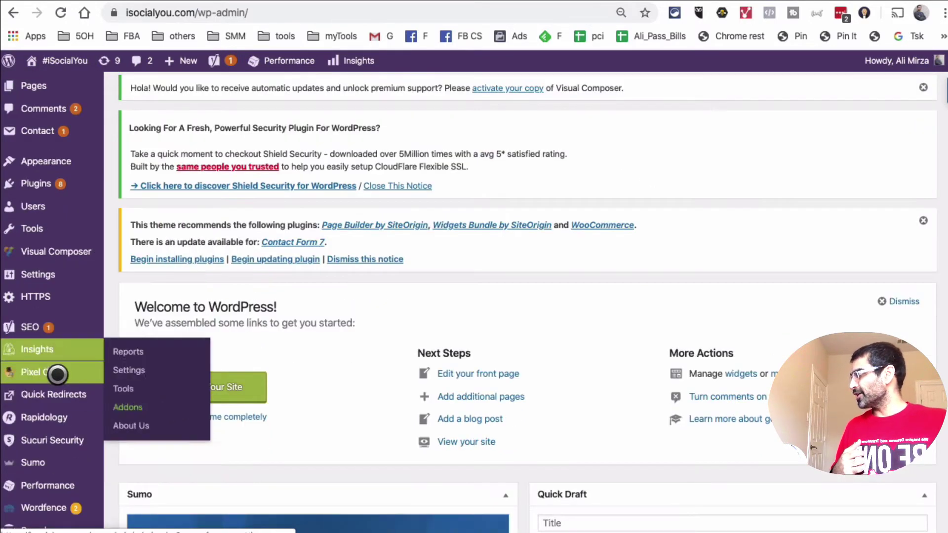
pyautogui.moveTo(45, 371)
pyautogui.click(221, 379)
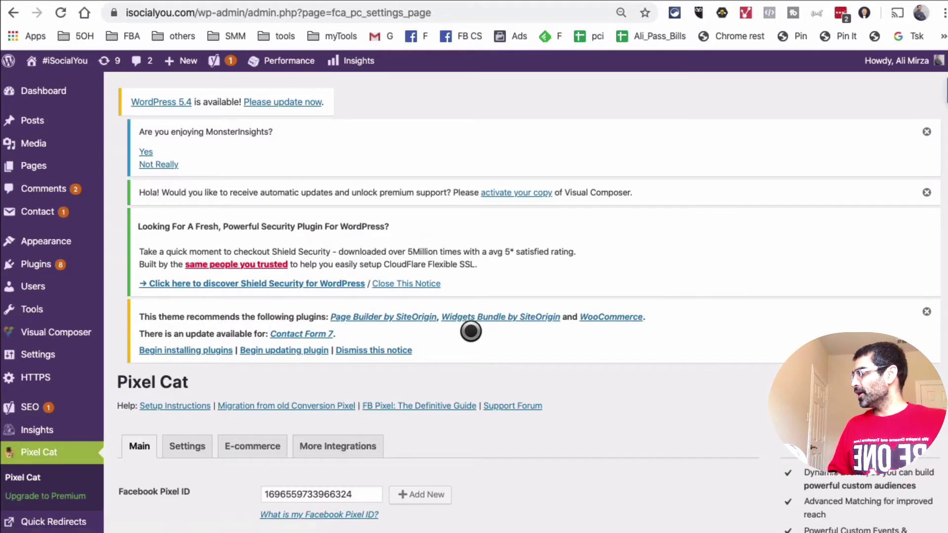
# Examine the Facebook Pixel ID and the configured events on the Pixel Cat settings page
pyautogui.scroll(-1, 192, 356)
pyautogui.tripleClick(163, 354)
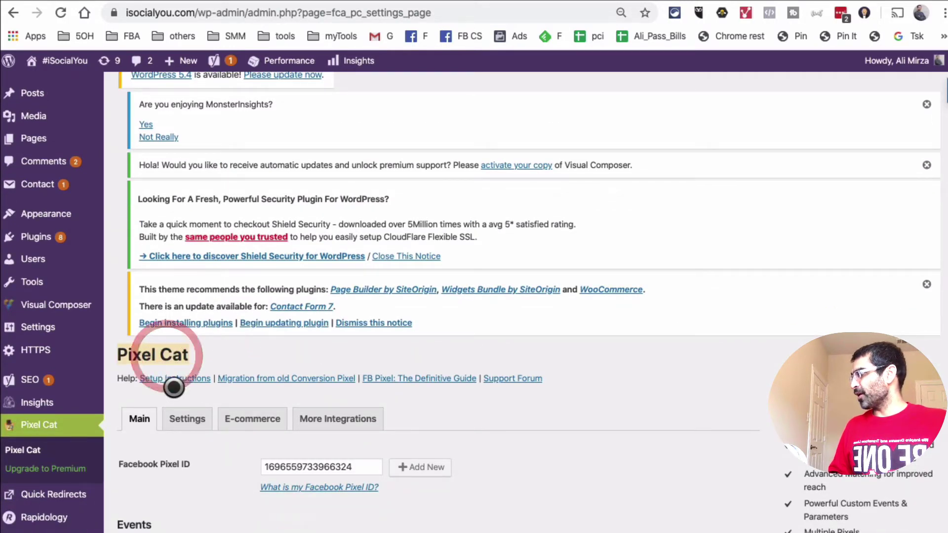
pyautogui.doubleClick(372, 465)
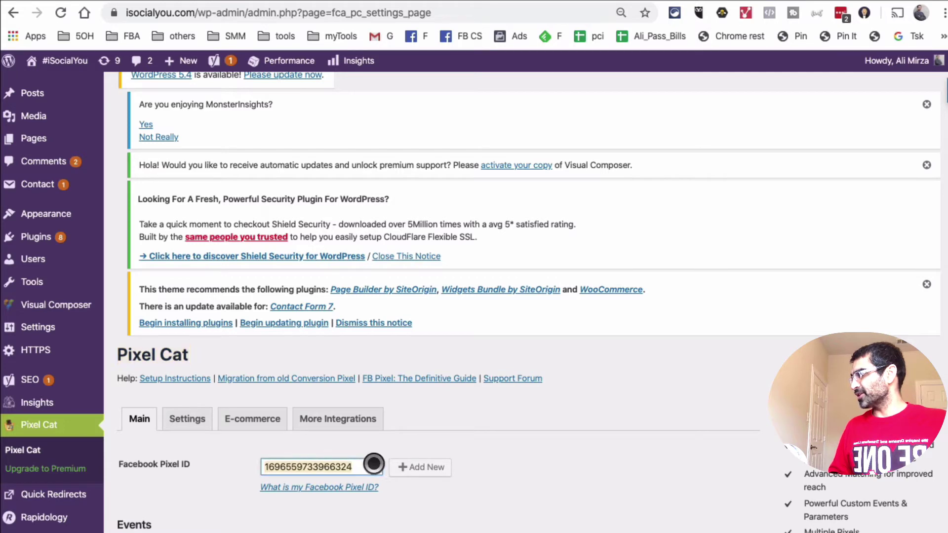
pyautogui.scroll(-2, 527, 457)
pyautogui.scroll(-5, 528, 456)
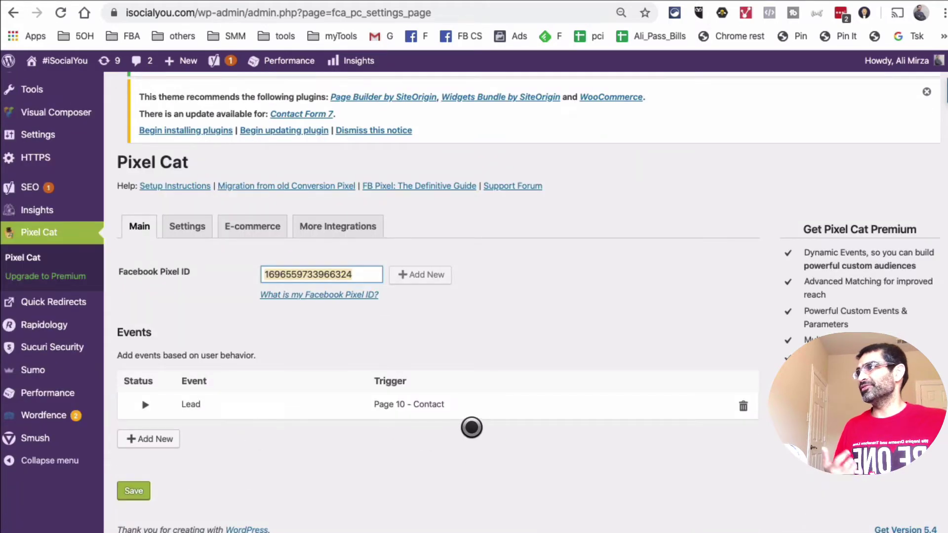
# Visit the isocialyou.com home page and check its installed pixel with Facebook Pixel Helper
pyautogui.scroll(8, 471, 427)
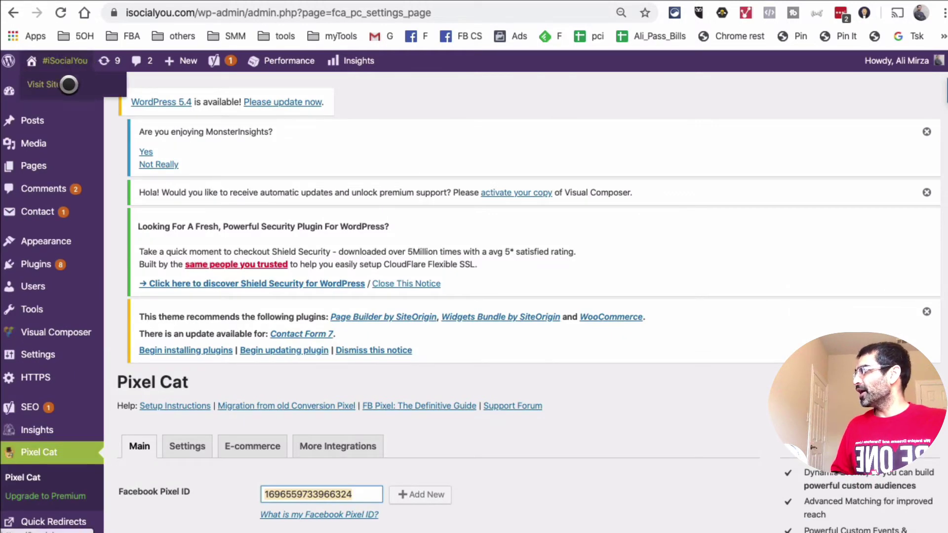
pyautogui.click(58, 76)
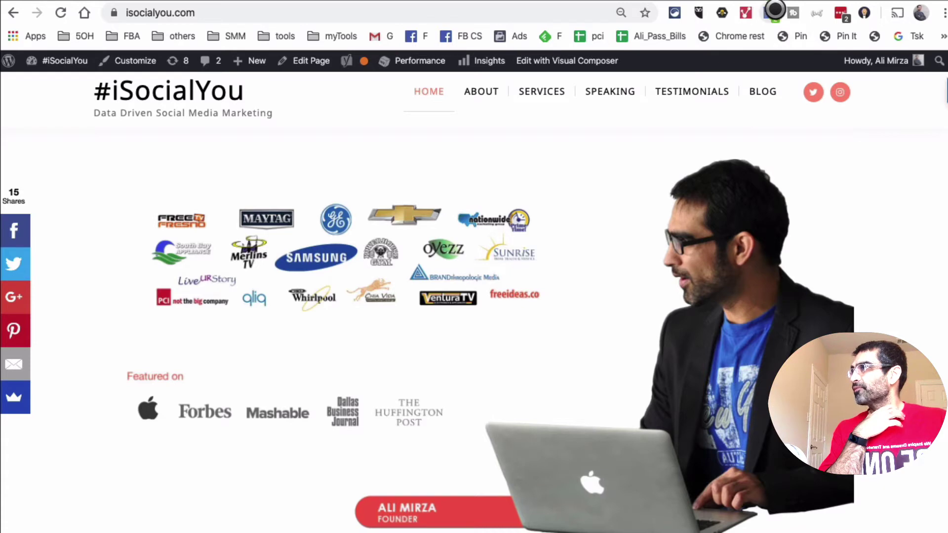
pyautogui.click(771, 11)
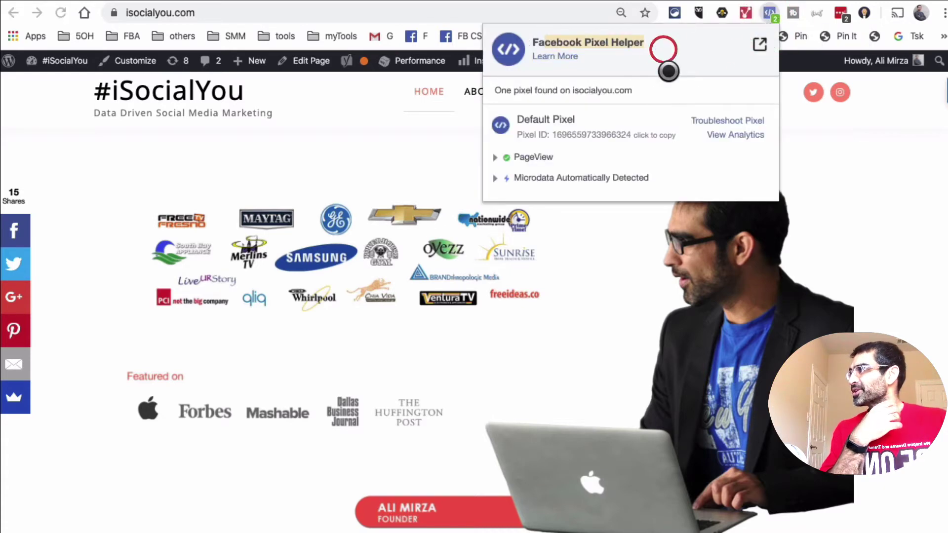
pyautogui.click(821, 123)
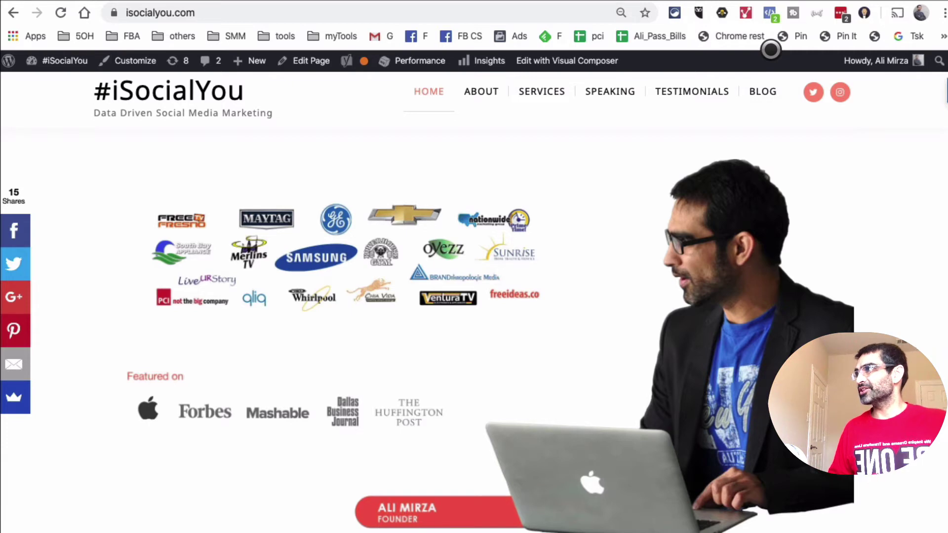
# Visit the gomobilerealtor.com home page and check it for an installed pixel with Facebook Pixel Helper
pyautogui.click(434, 7)
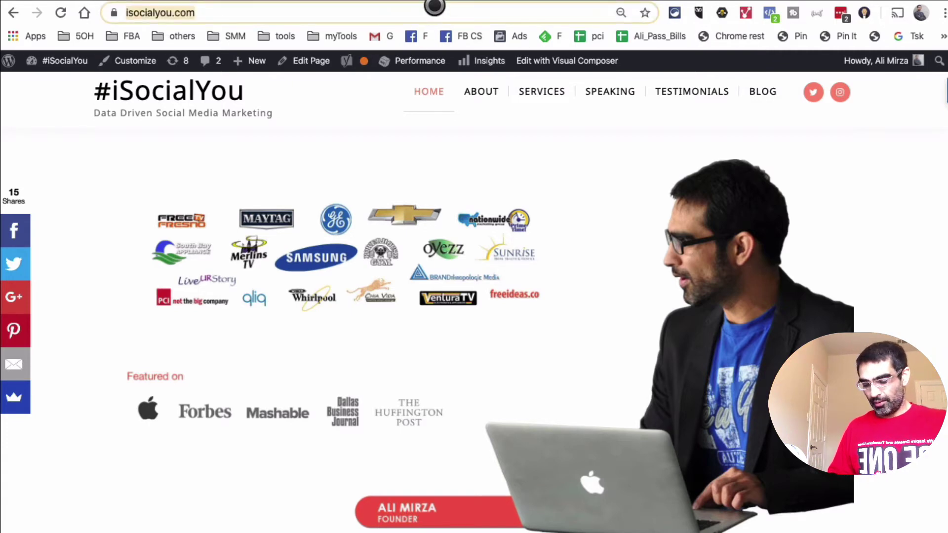
pyautogui.write('gomo')
pyautogui.press('Return')
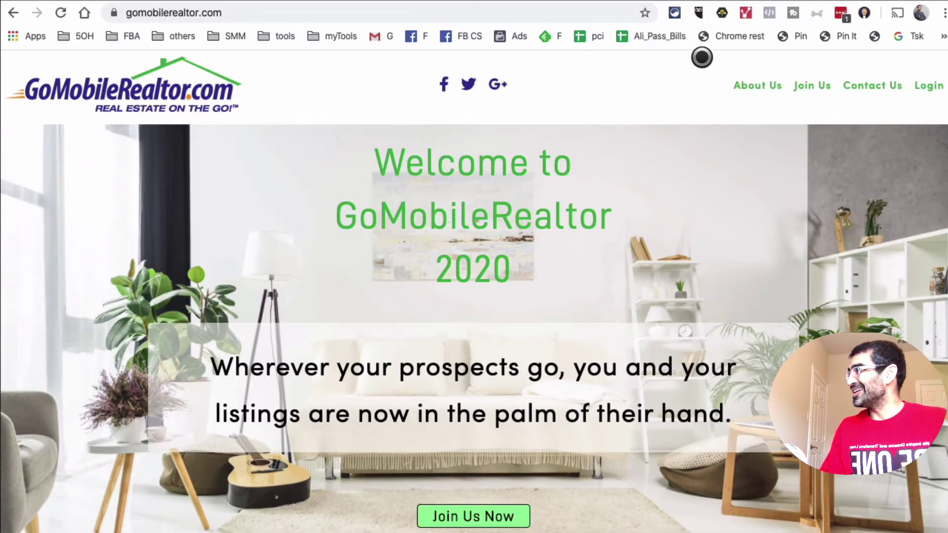
pyautogui.click(771, 13)
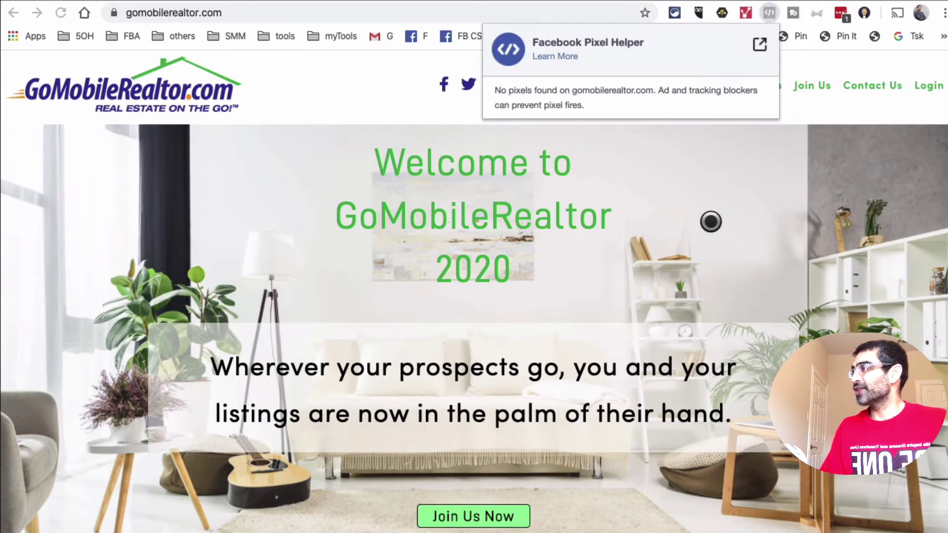
pyautogui.click(660, 190)
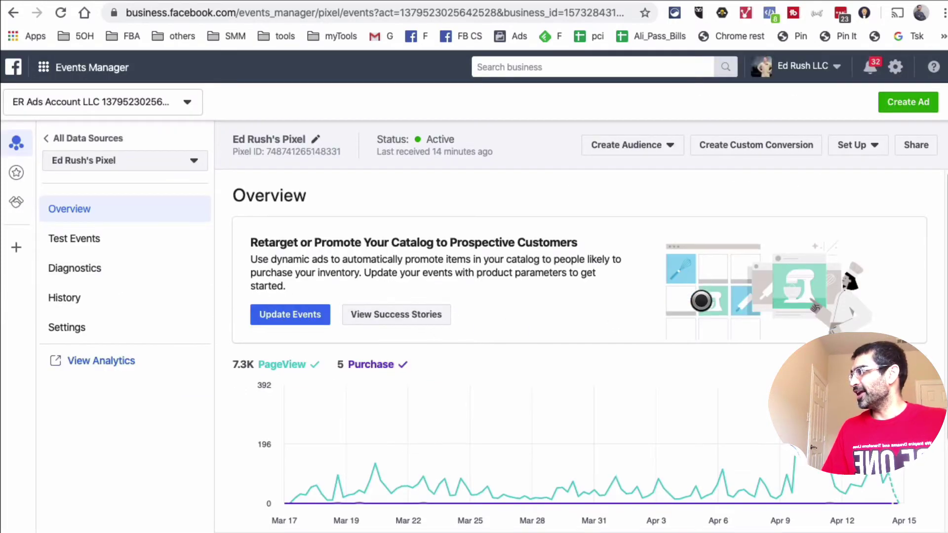
# Switch from the pixel's overview to the Audiences page and look through the ad account's existing audiences
pyautogui.scroll(-1, 402, 221)
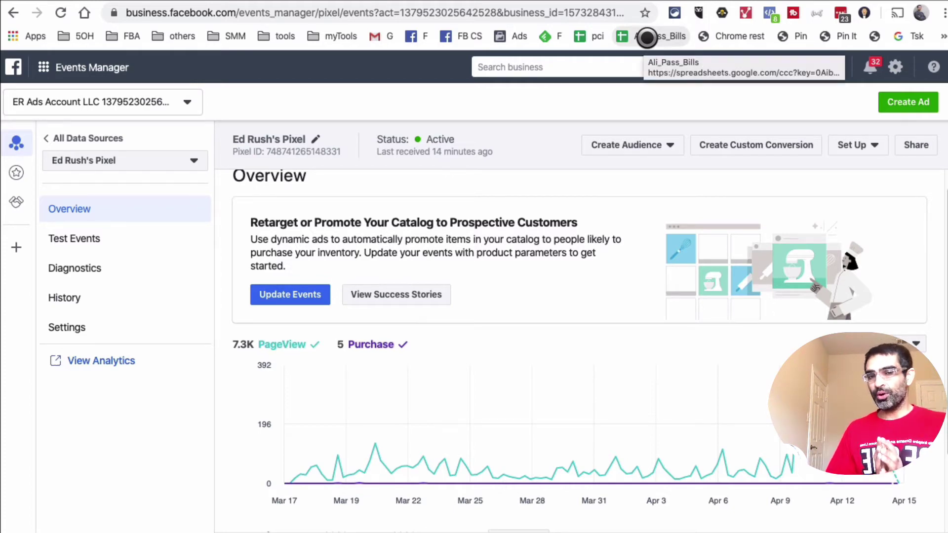
pyautogui.click(67, 55)
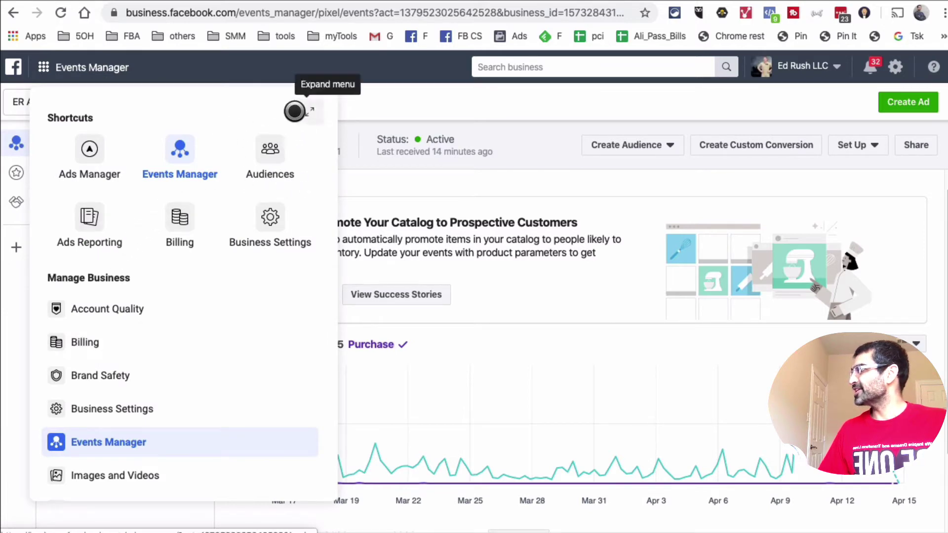
pyautogui.click(289, 156)
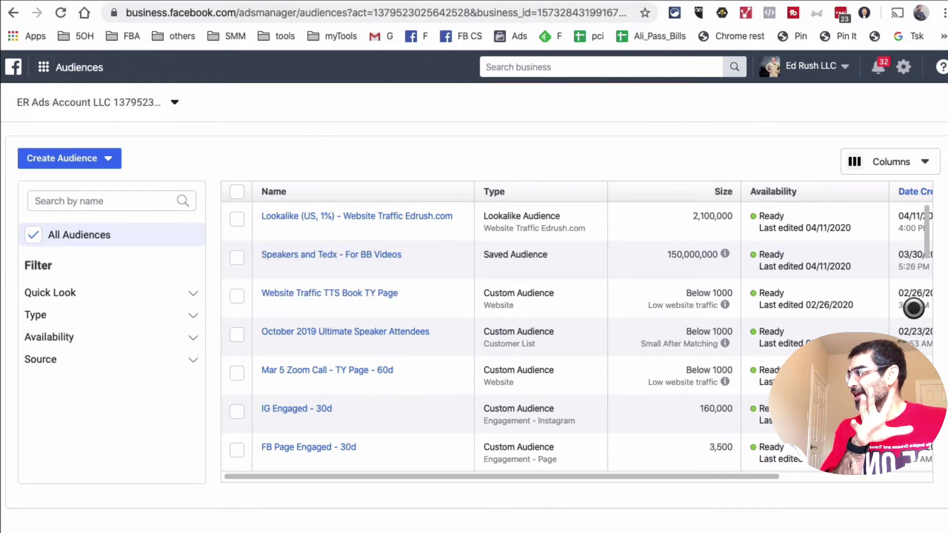
pyautogui.scroll(-10, 637, 203)
pyautogui.scroll(-5, 592, 257)
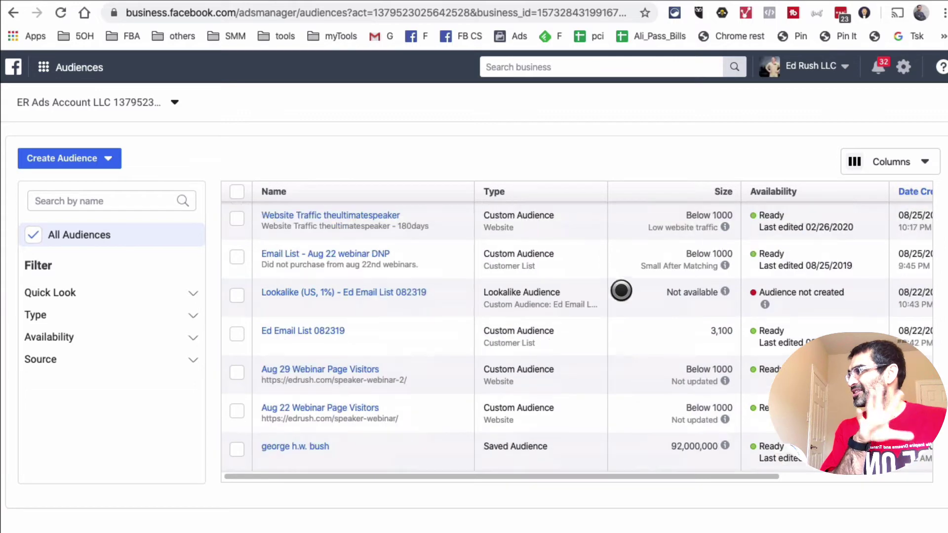
pyautogui.scroll(-5, 683, 328)
pyautogui.scroll(15, 678, 324)
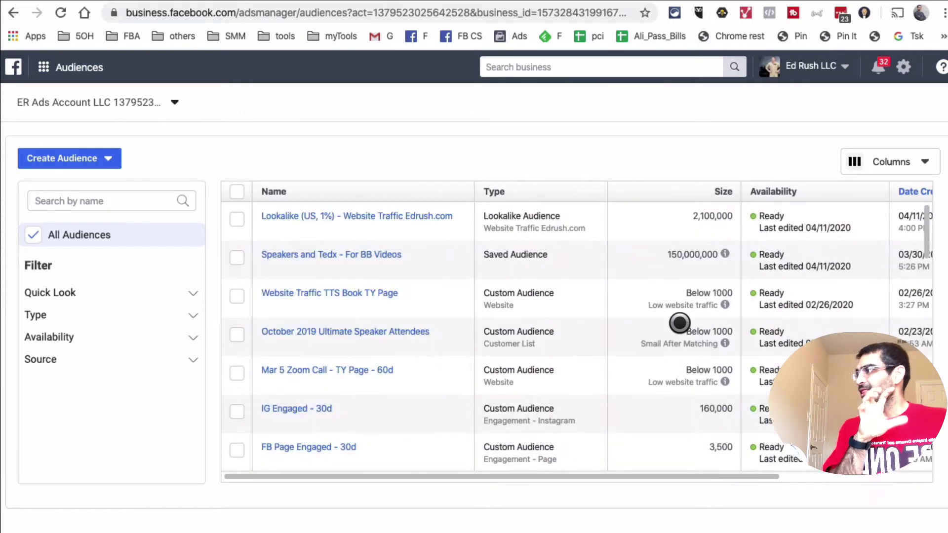
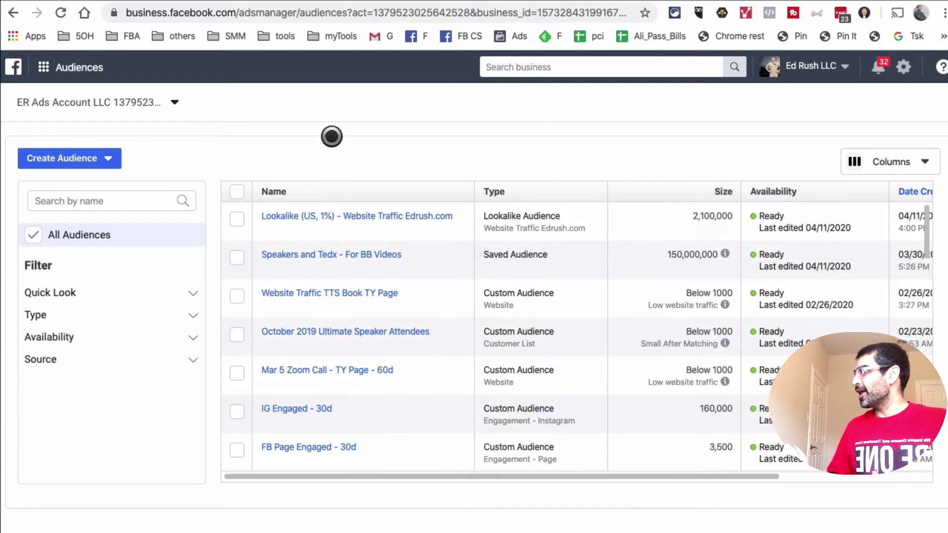
# Open edrush.com in a new browser tab and return to the Audiences page
pyautogui.press('super+t')
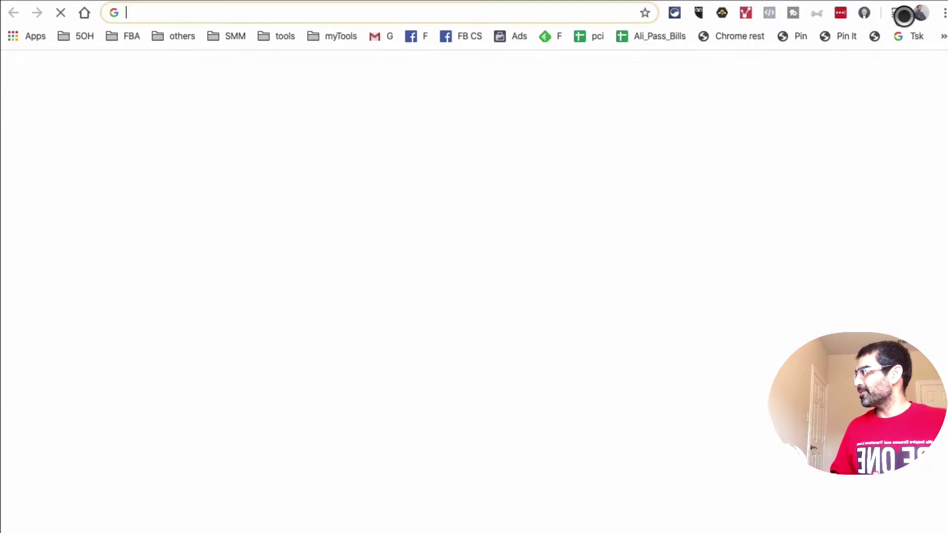
pyautogui.write('edrush')
pyautogui.press('Return')
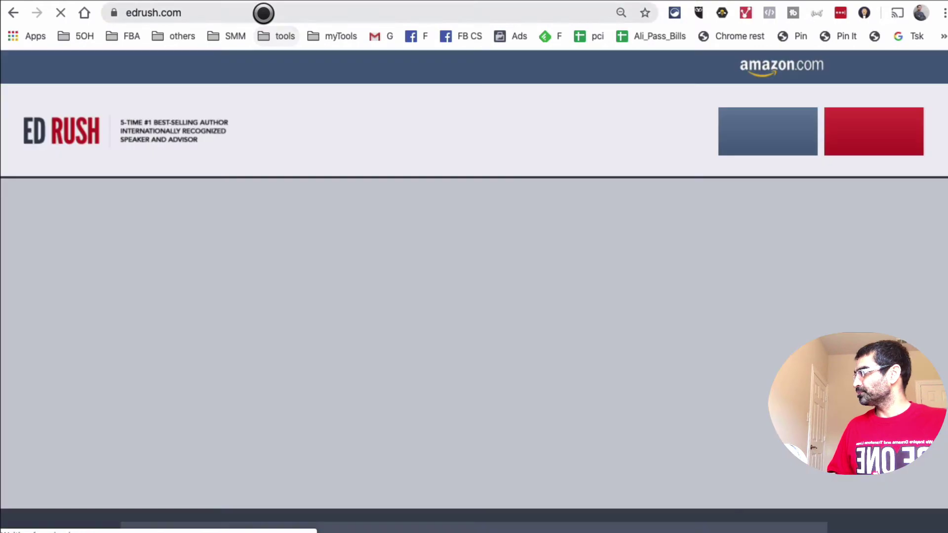
pyautogui.click(263, 13)
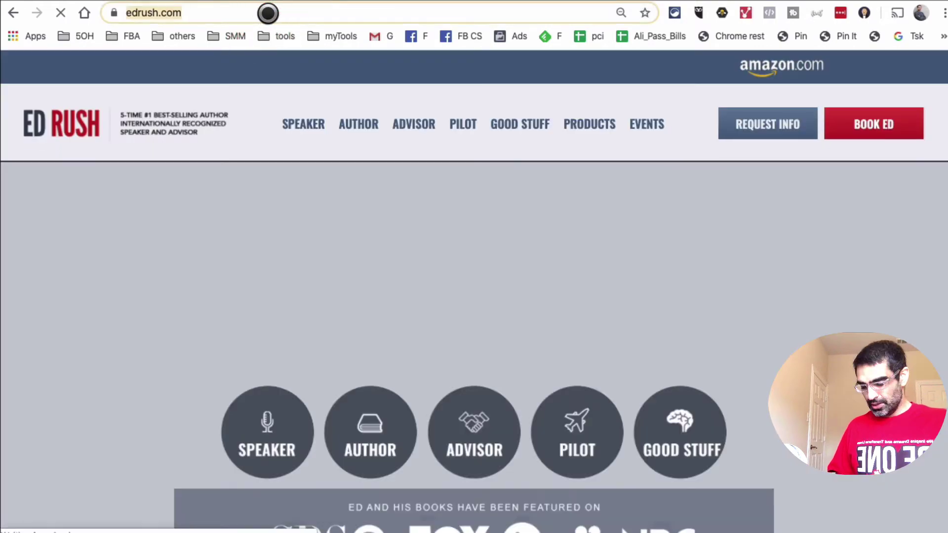
pyautogui.click(756, 10)
pyautogui.press('super+w')
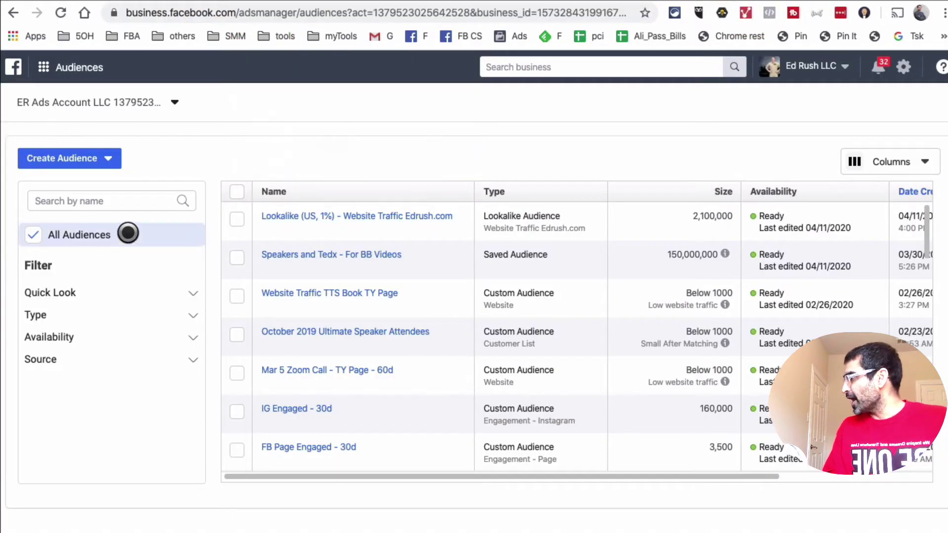
# Start a new custom audience that uses Website as its source
pyautogui.click(88, 154)
pyautogui.moveTo(70, 180)
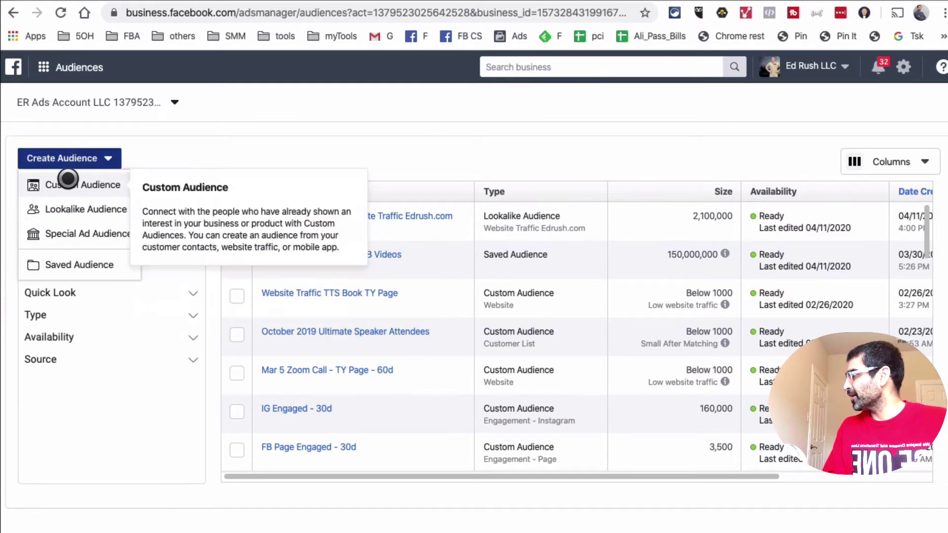
pyautogui.click(94, 178)
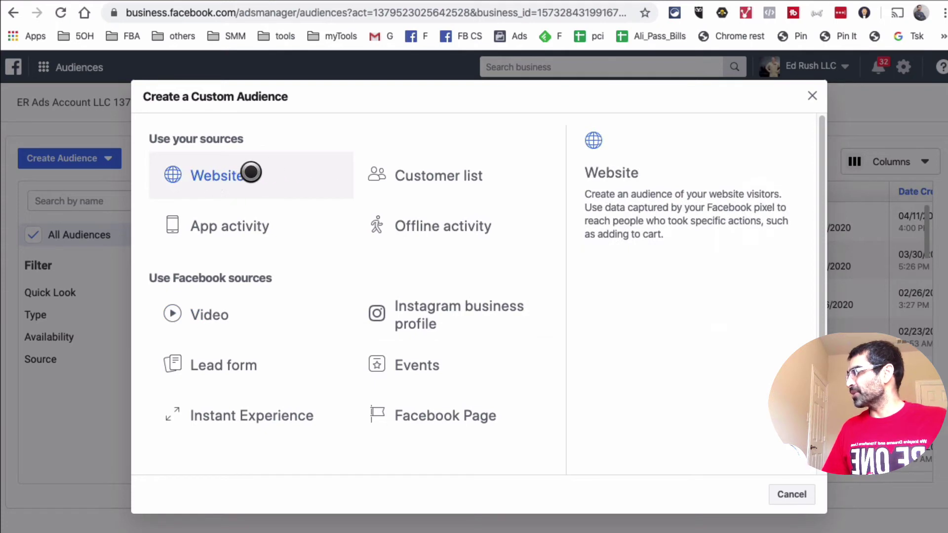
pyautogui.click(266, 171)
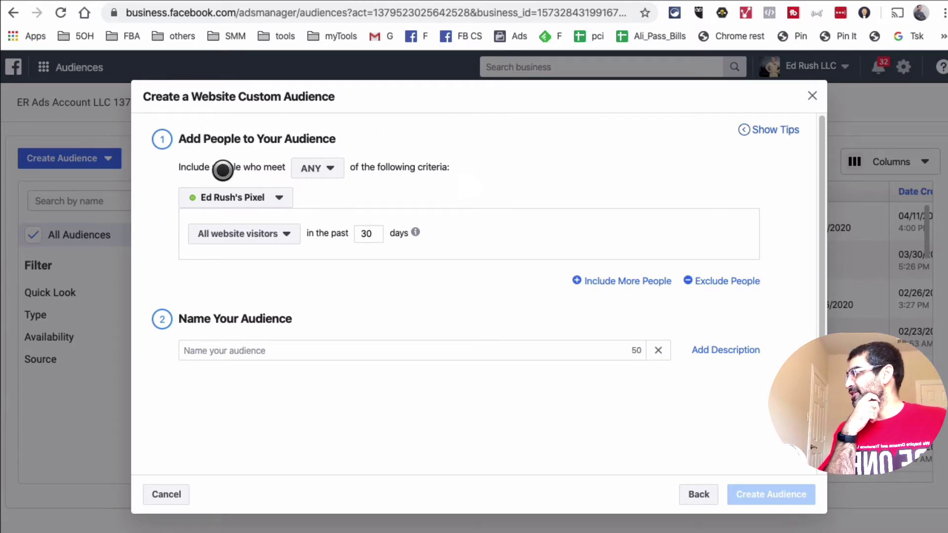
# Examine the website audience's ANY/ALL matching rule, pixel choice, visitor types and day range
pyautogui.click(323, 168)
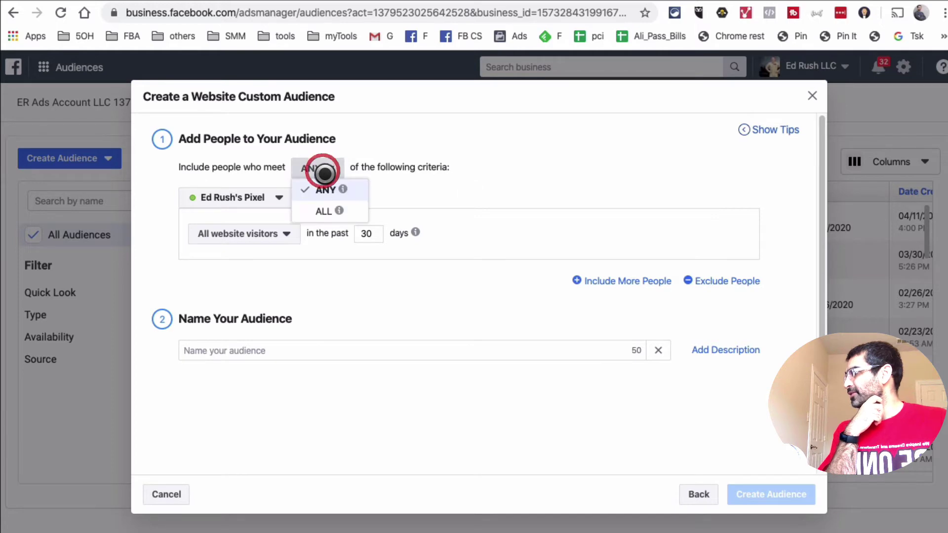
pyautogui.click(330, 190)
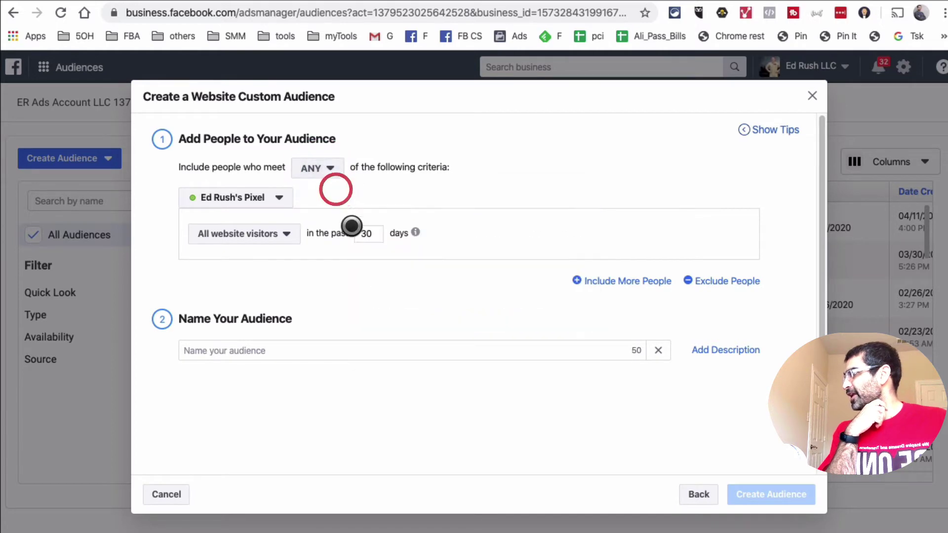
pyautogui.click(330, 167)
pyautogui.click(448, 159)
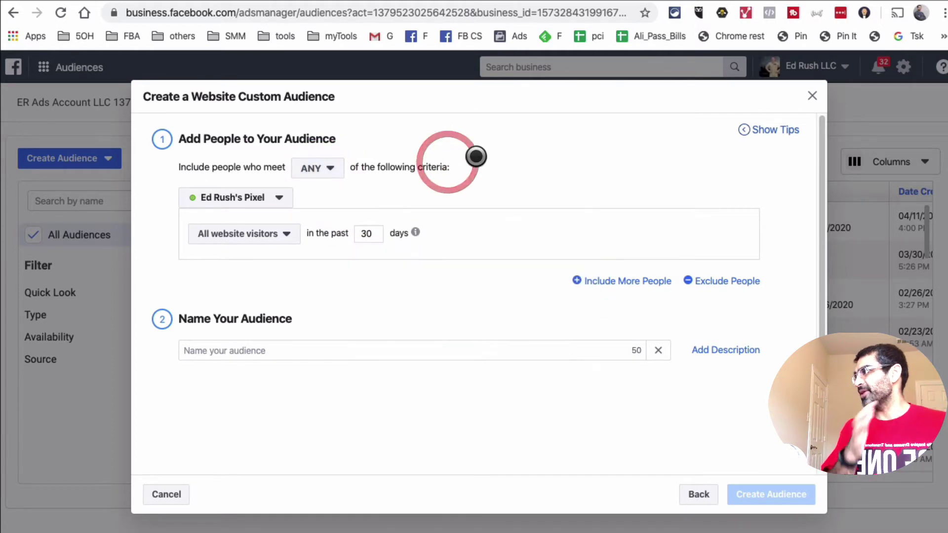
pyautogui.click(239, 196)
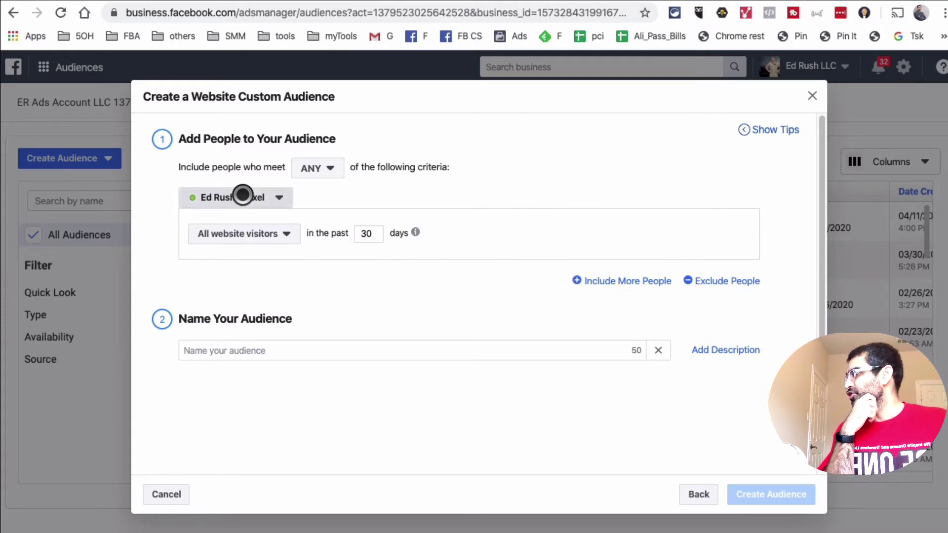
pyautogui.click(249, 229)
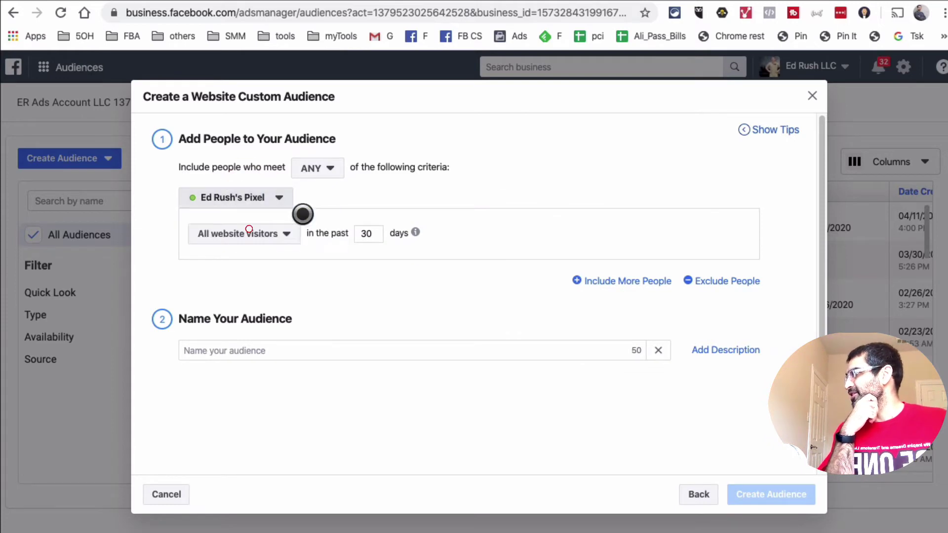
pyautogui.click(280, 235)
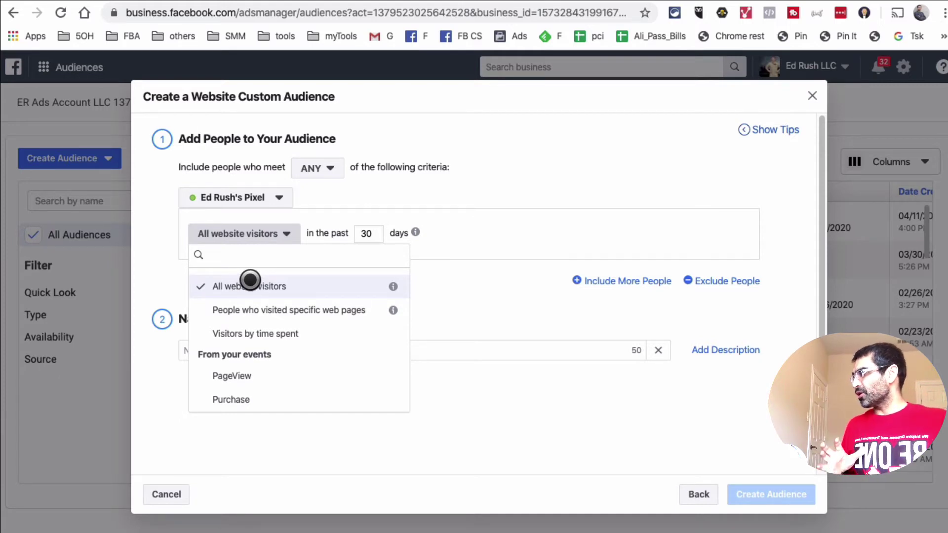
pyautogui.click(275, 286)
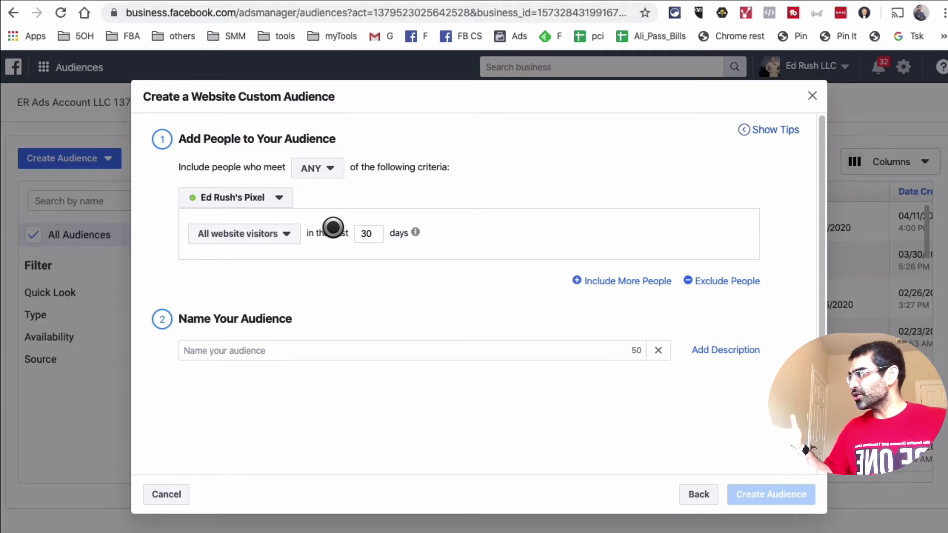
pyautogui.click(371, 236)
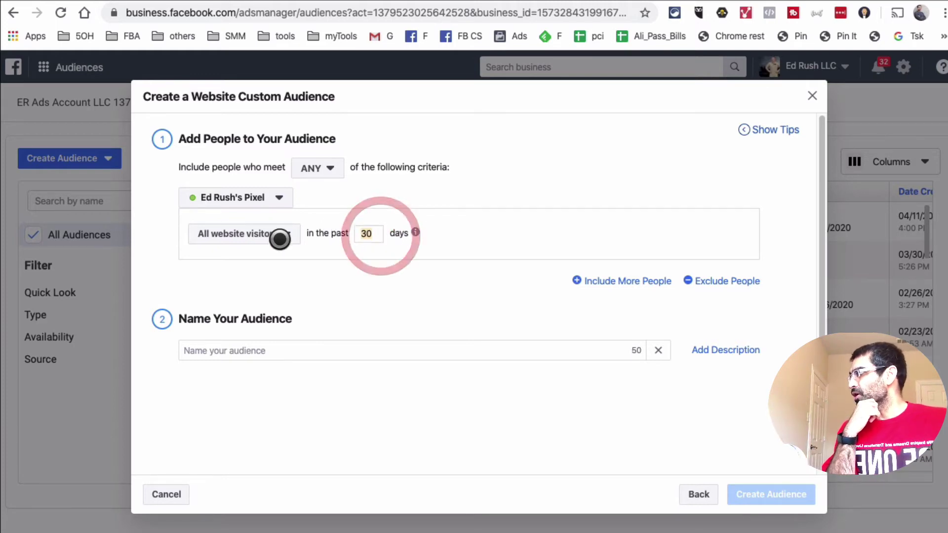
# Set the audience criterion to People who visited specific web pages and check the available URL conditions
pyautogui.click(277, 234)
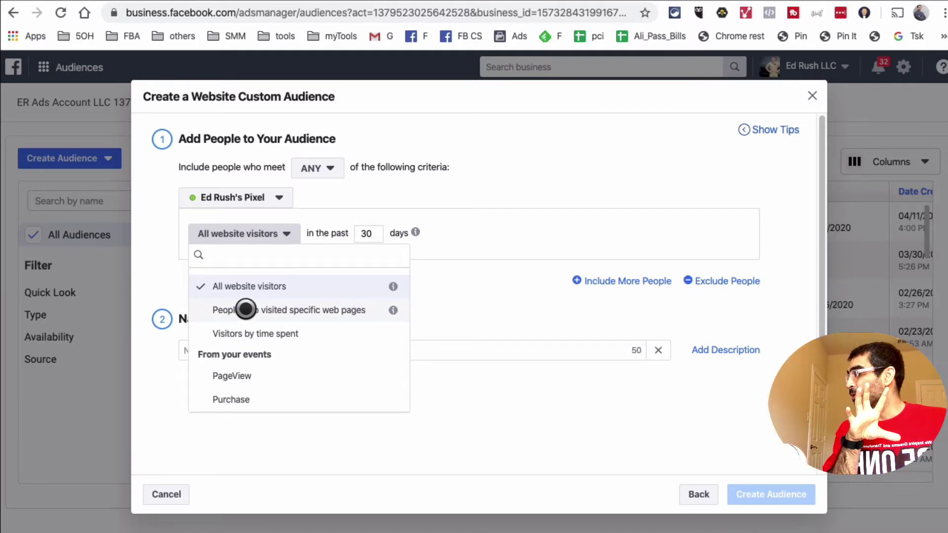
pyautogui.click(344, 306)
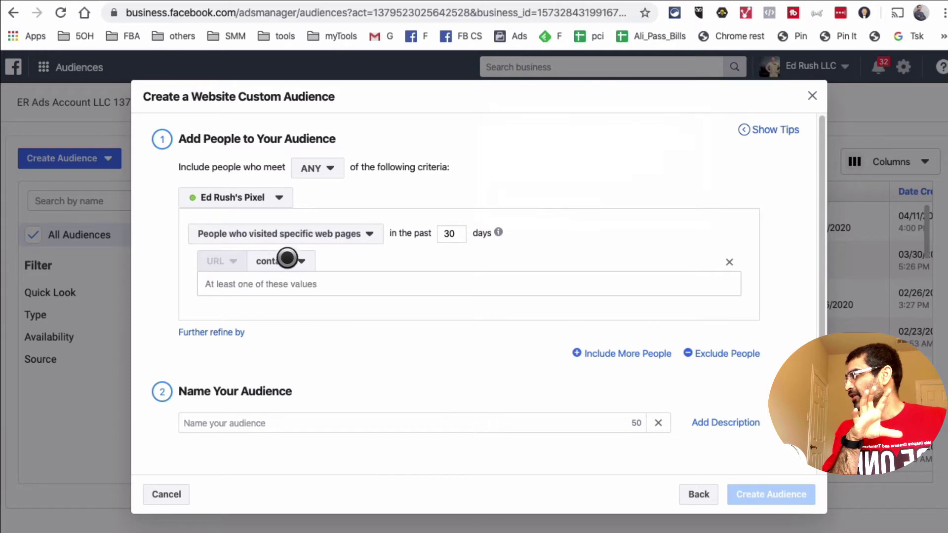
pyautogui.click(309, 261)
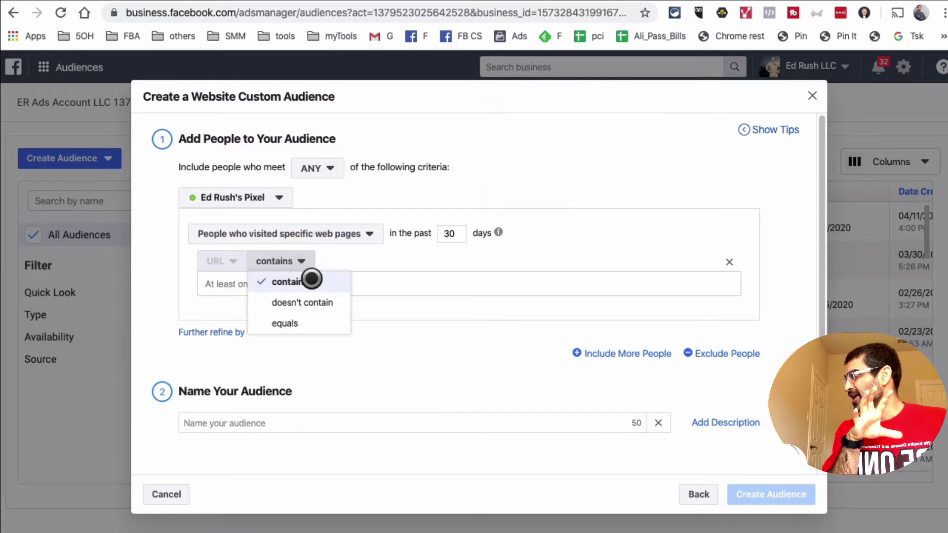
pyautogui.click(383, 249)
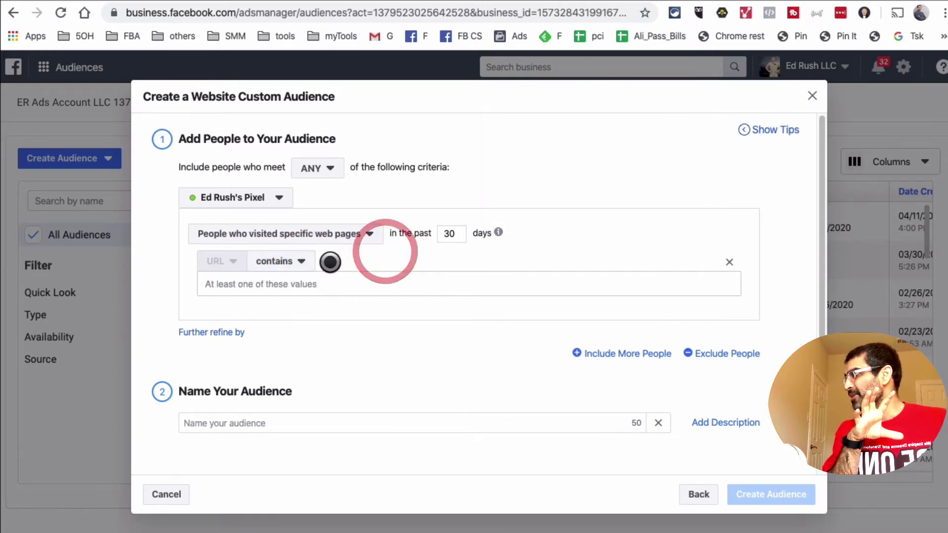
# Open the Good Stuff page on the edrush.com site and copy its web address
pyautogui.hotkey('ctrl', 'Tab')
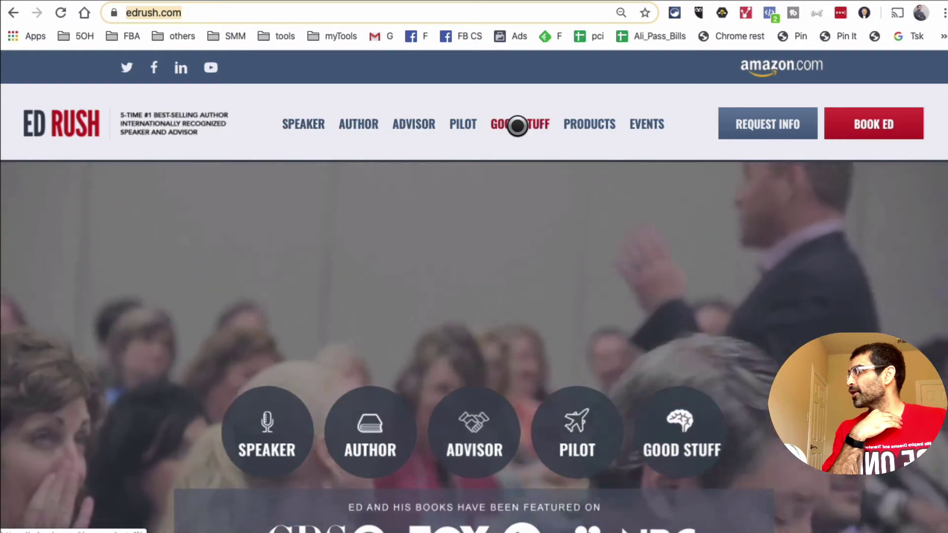
pyautogui.click(517, 125)
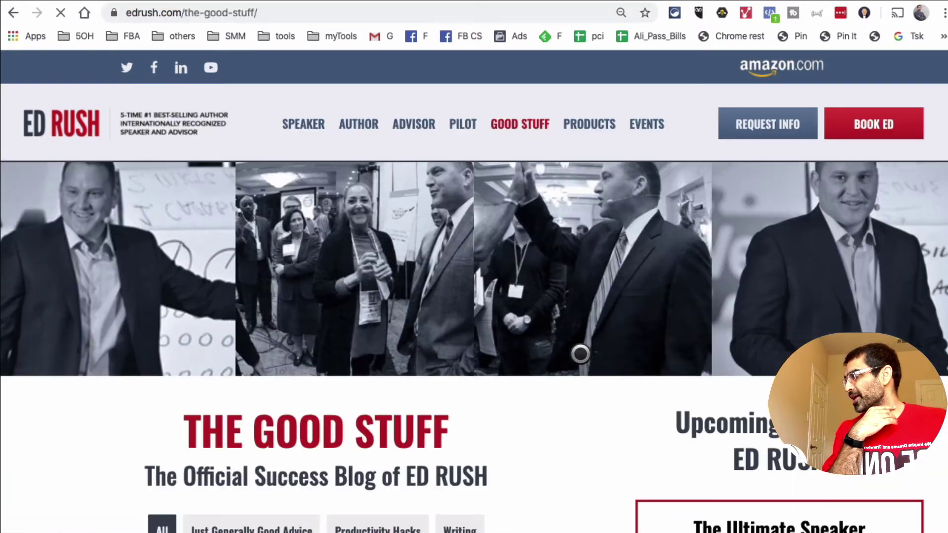
pyautogui.click(289, 11)
pyautogui.rightClick(292, 13)
pyautogui.click(358, 101)
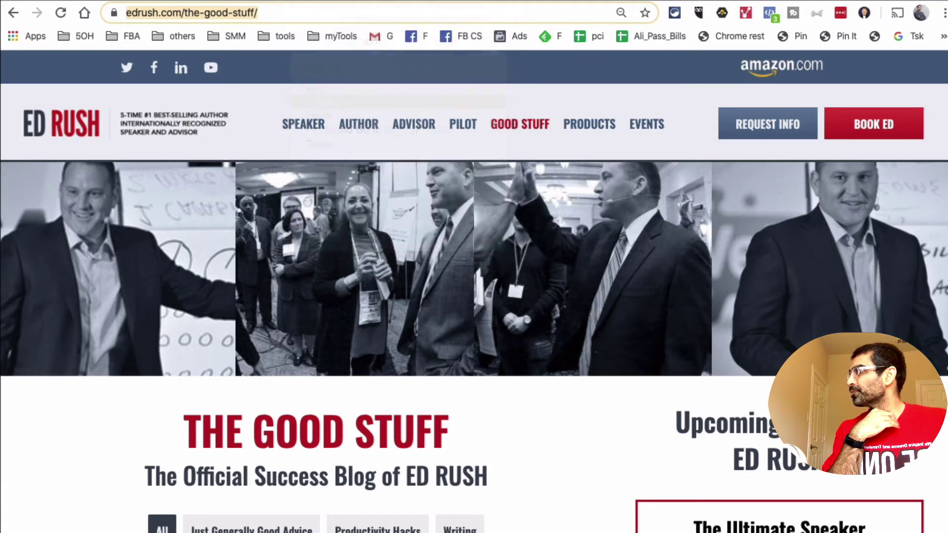
pyautogui.hotkey('ctrl', 'Tab')
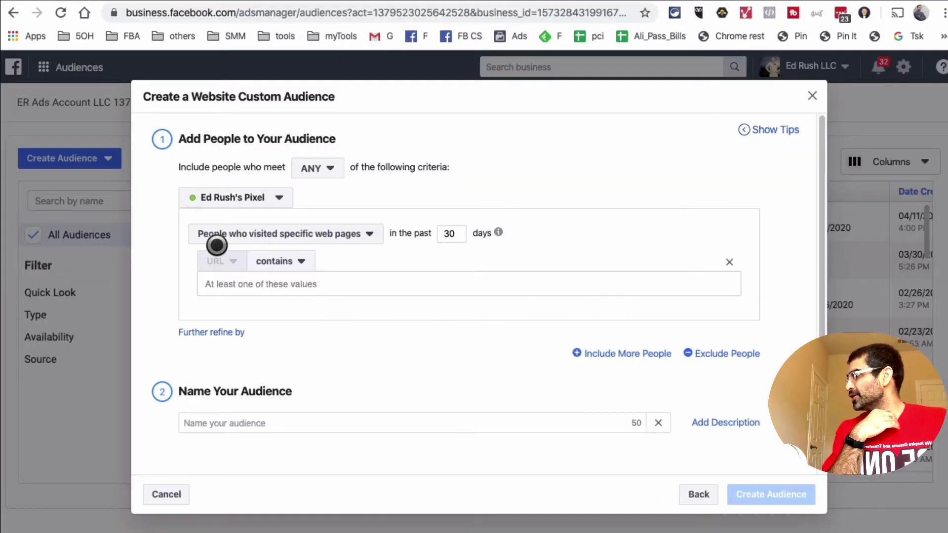
pyautogui.click(289, 256)
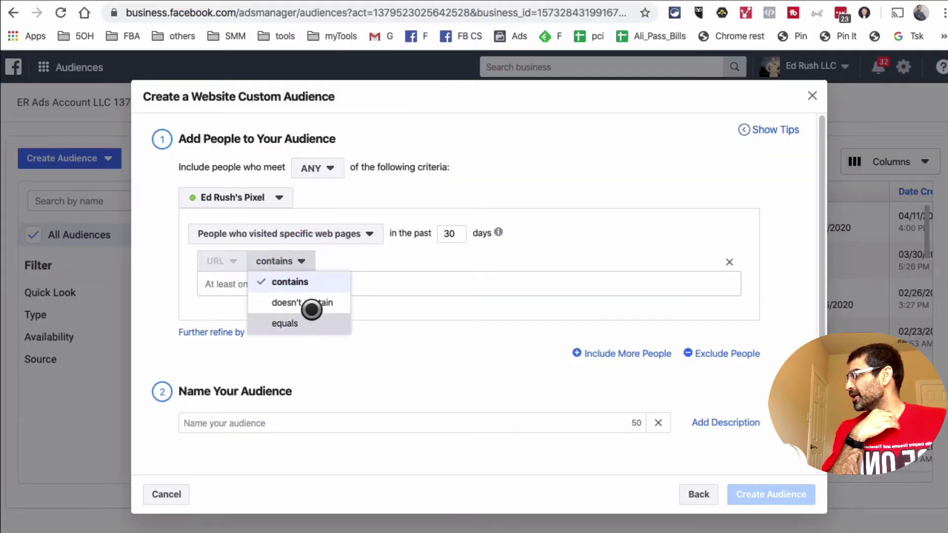
pyautogui.click(313, 321)
pyautogui.click(287, 284)
pyautogui.hotkey('ctrl', 'v')
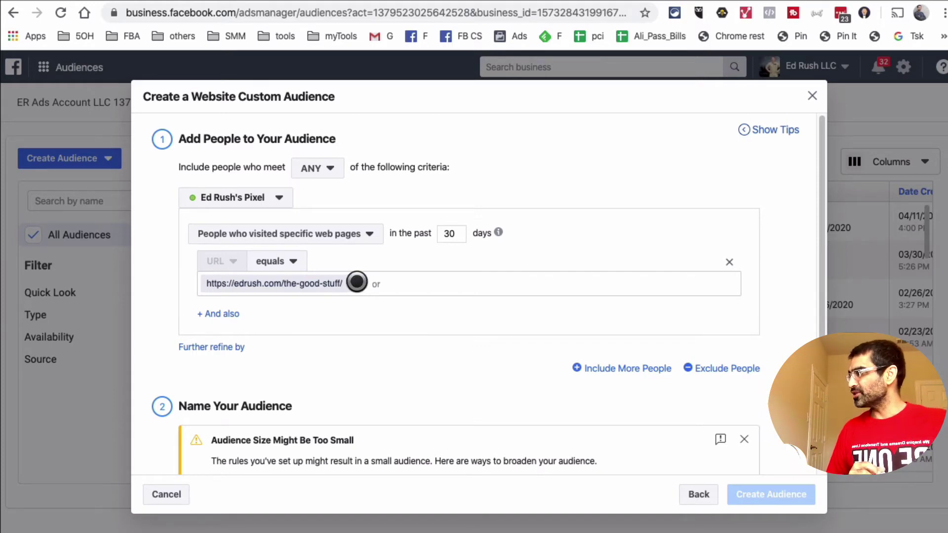
pyautogui.click(294, 263)
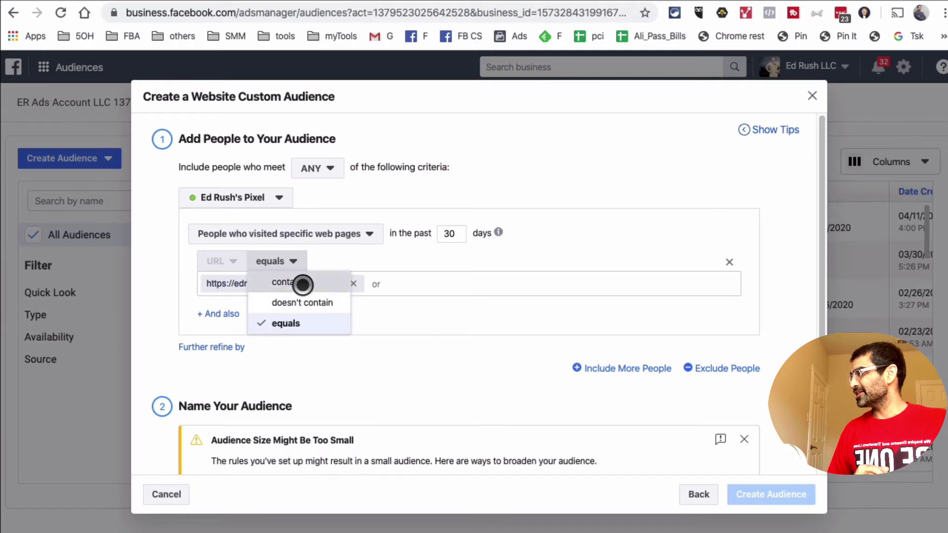
pyautogui.click(298, 282)
pyautogui.click(353, 279)
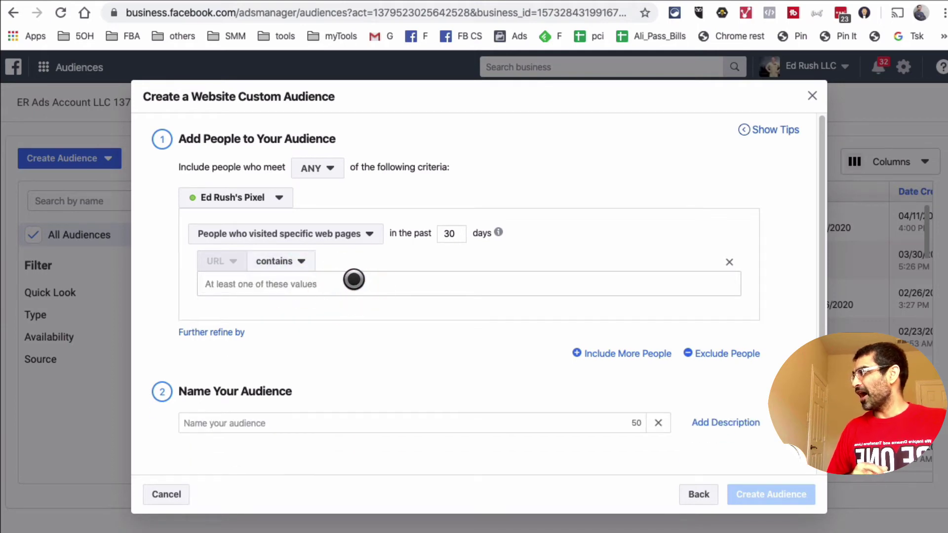
pyautogui.click(359, 279)
pyautogui.press('super+v')
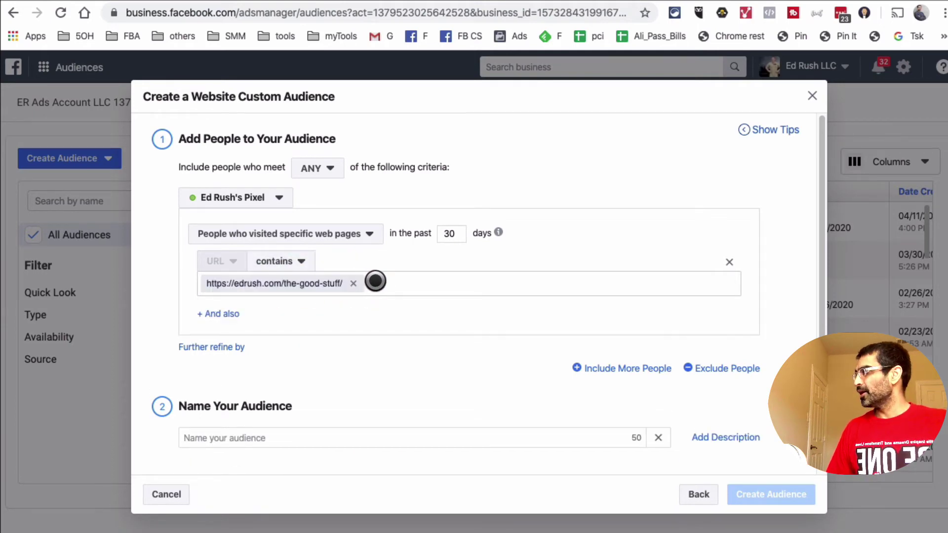
pyautogui.click(298, 281)
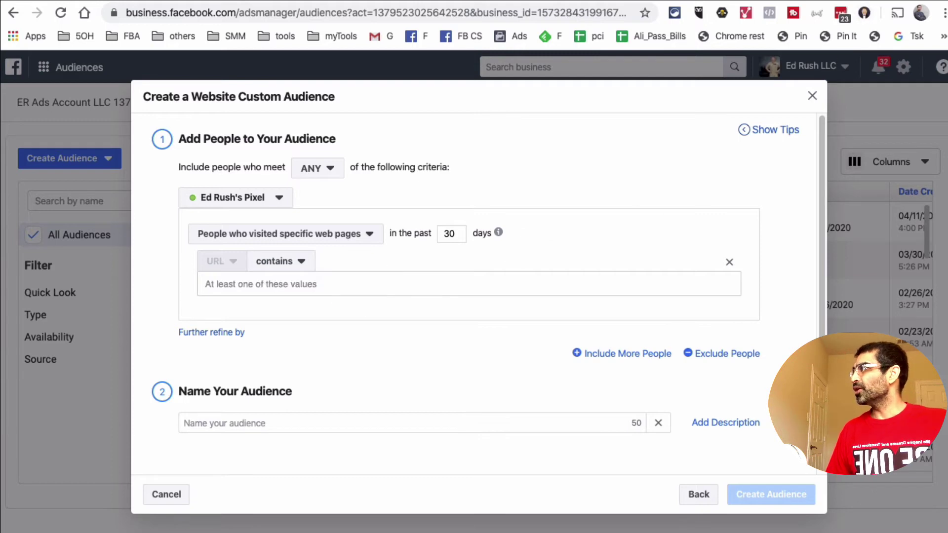
# Copy only the-good-stuff from the edrush.com page's address and add it as the audience's URL contains value
pyautogui.click(705, 22)
pyautogui.click(273, 14)
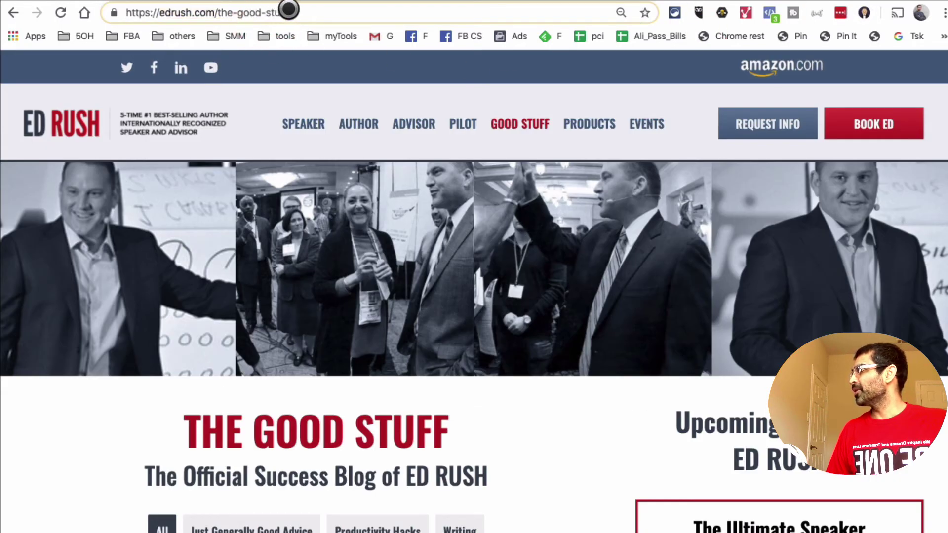
pyautogui.moveTo(289, 9); pyautogui.dragTo(216, 13)
pyautogui.hotkey('ctrl', 'c')
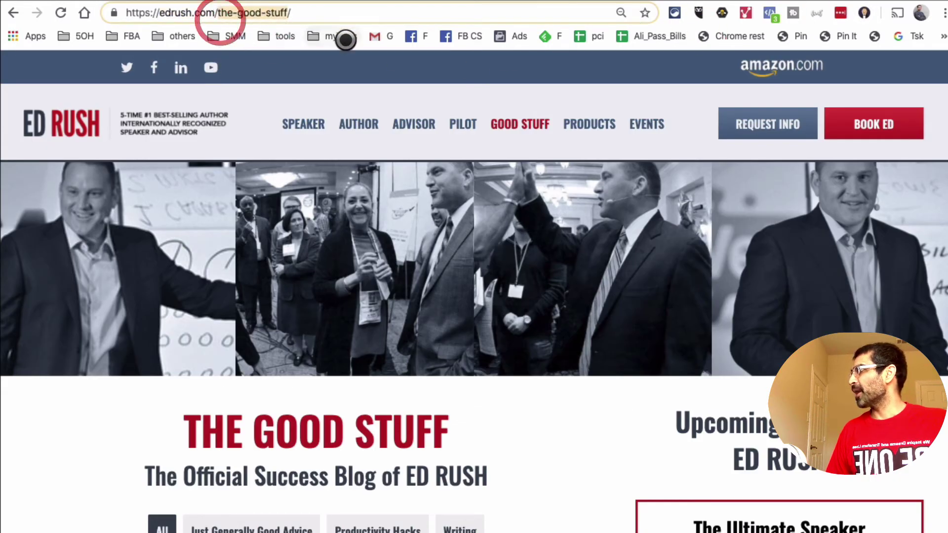
pyautogui.hotkey('ctrl', 'Tab')
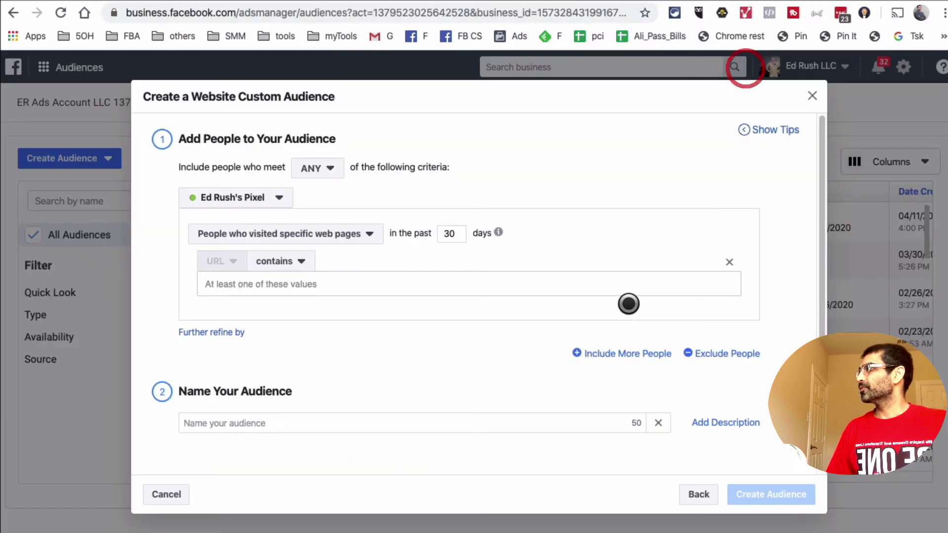
pyautogui.click(388, 282)
pyautogui.hotkey('ctrl', 'v')
pyautogui.press('Return')
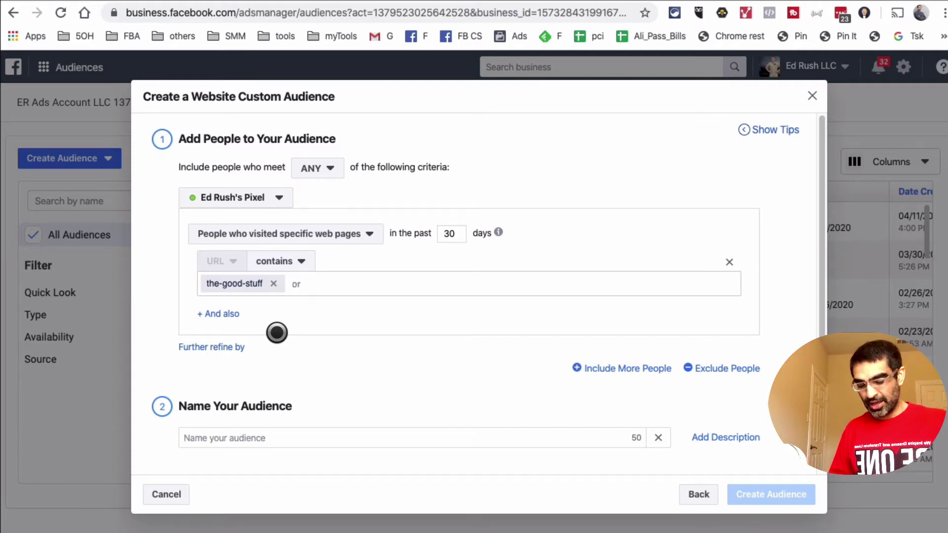
# Add /blog/, /video/ and /thankyou/ as further alternative values of the URL contains condition
pyautogui.write('/blog.')
pyautogui.press('Return')
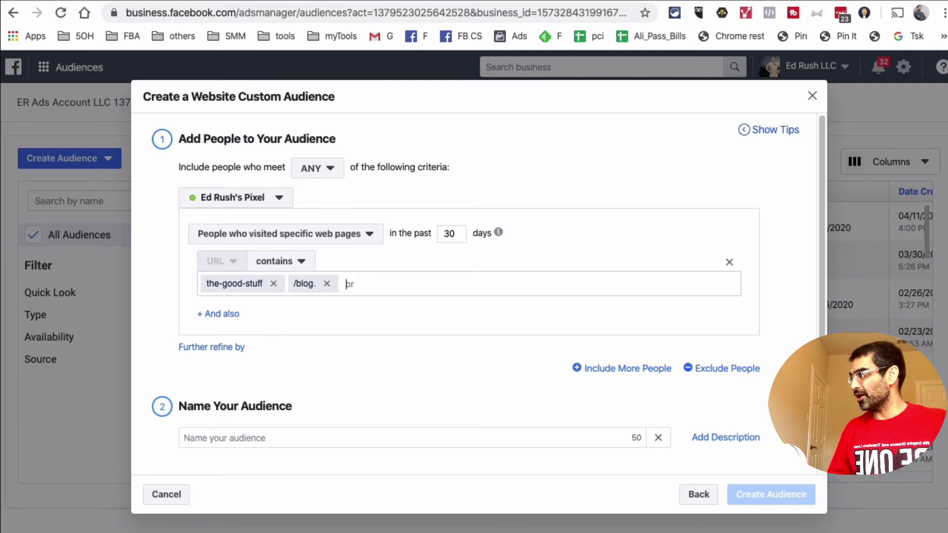
pyautogui.press('BackSpace')
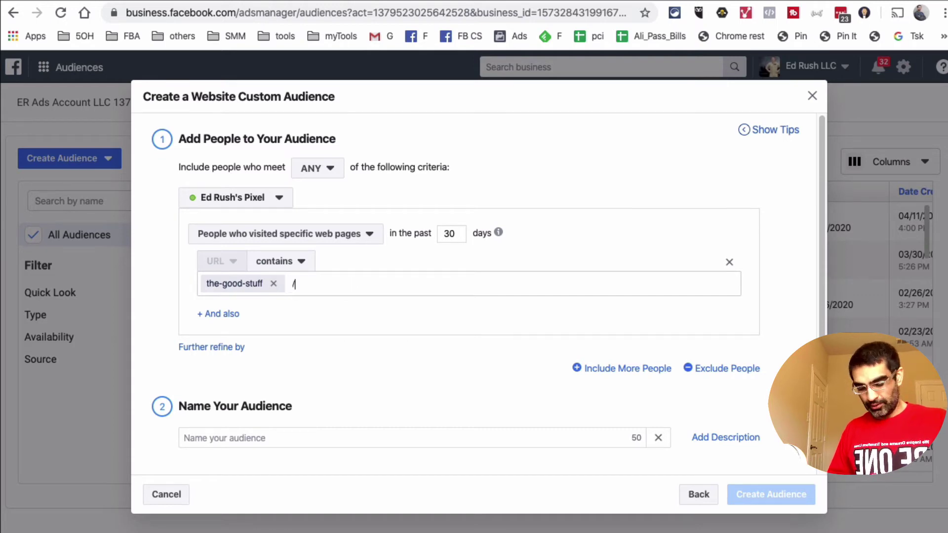
pyautogui.press('Return')
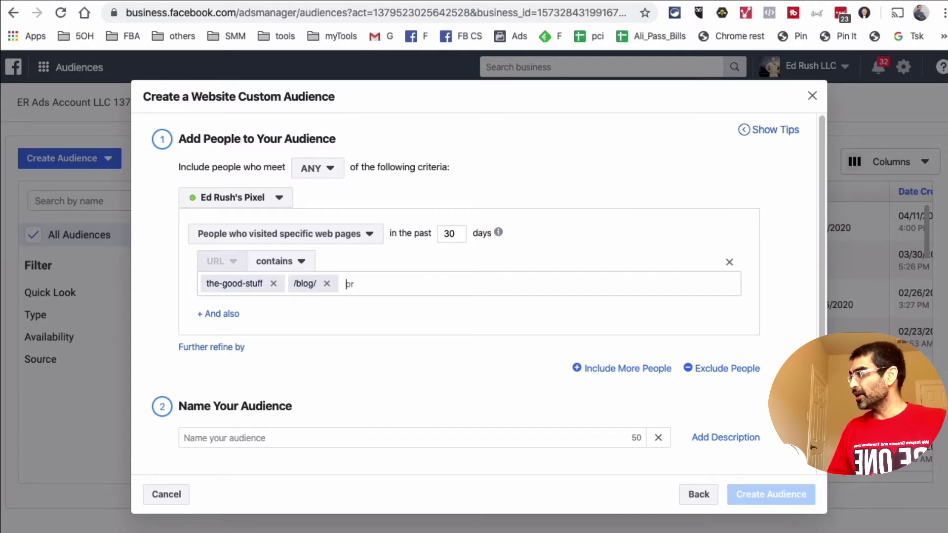
pyautogui.write('/video/')
pyautogui.press('Return')
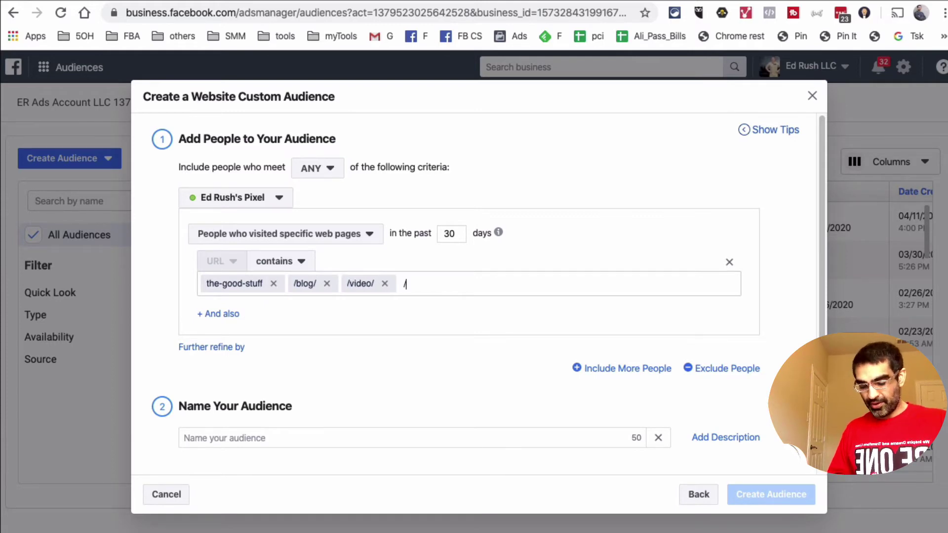
pyautogui.write('/thankyou')
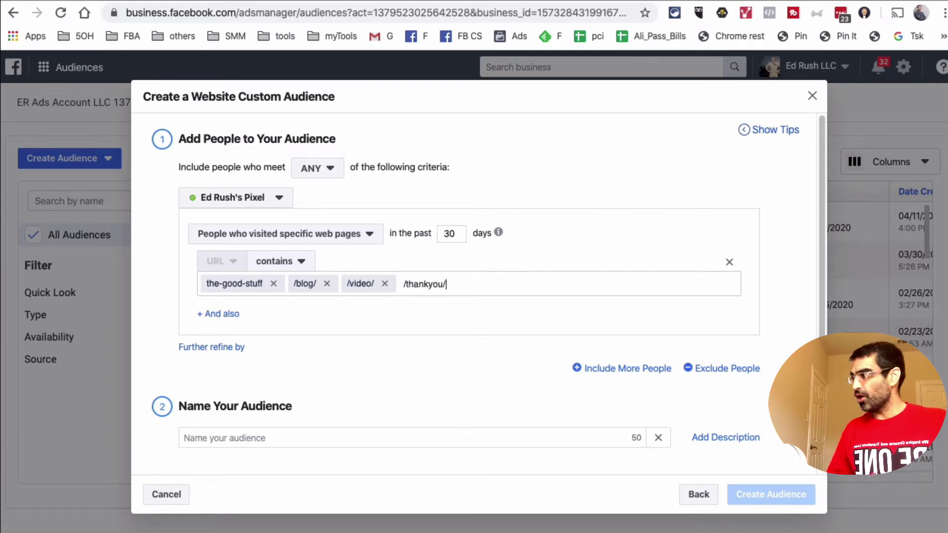
pyautogui.write('/')
pyautogui.press('Return')
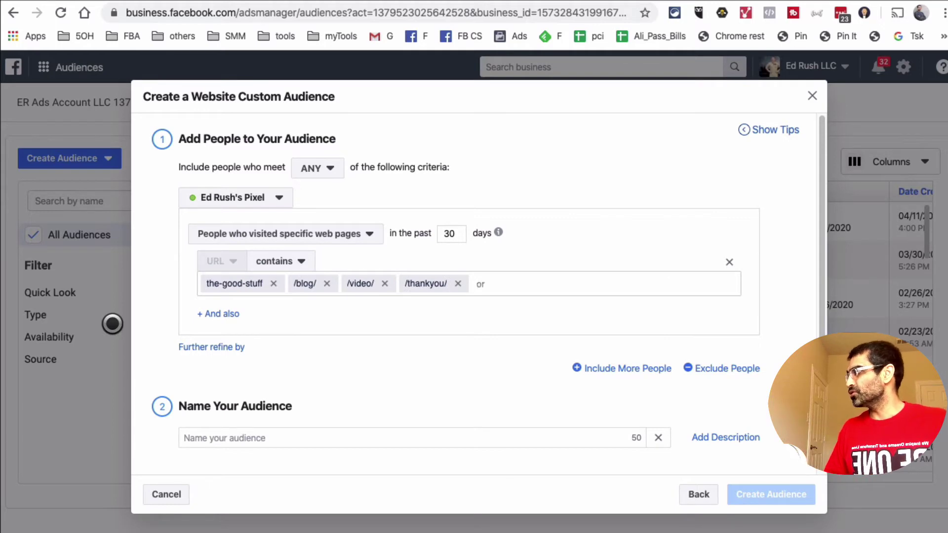
# Clear all the URL contains values and enter the-good-stuff as the only one
pyautogui.click(273, 283)
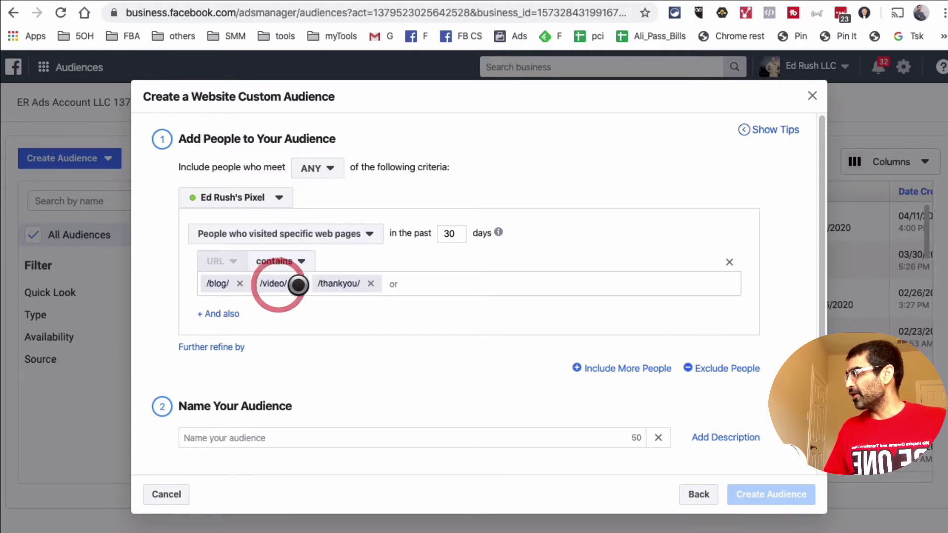
pyautogui.click(245, 281)
pyautogui.click(252, 282)
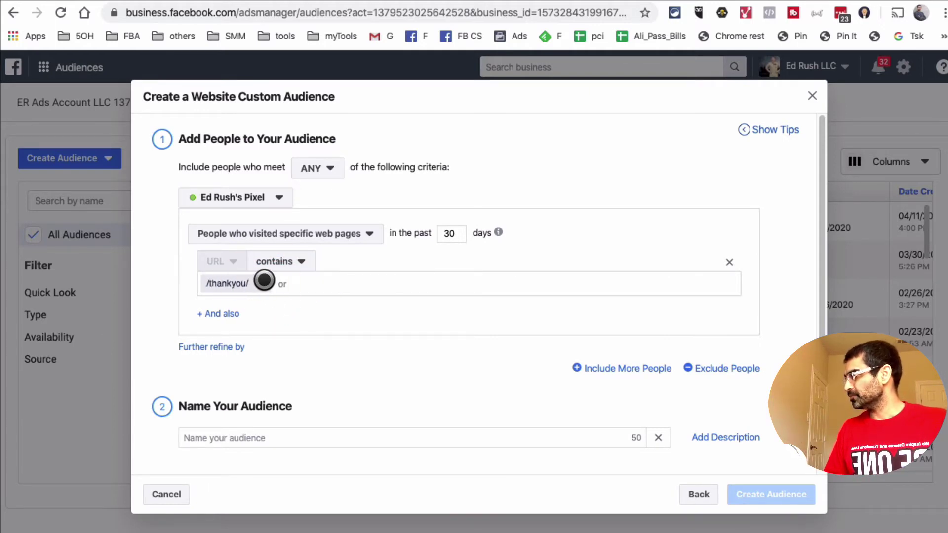
pyautogui.click(262, 282)
pyautogui.hotkey('ctrl', 'v')
pyautogui.press('Return')
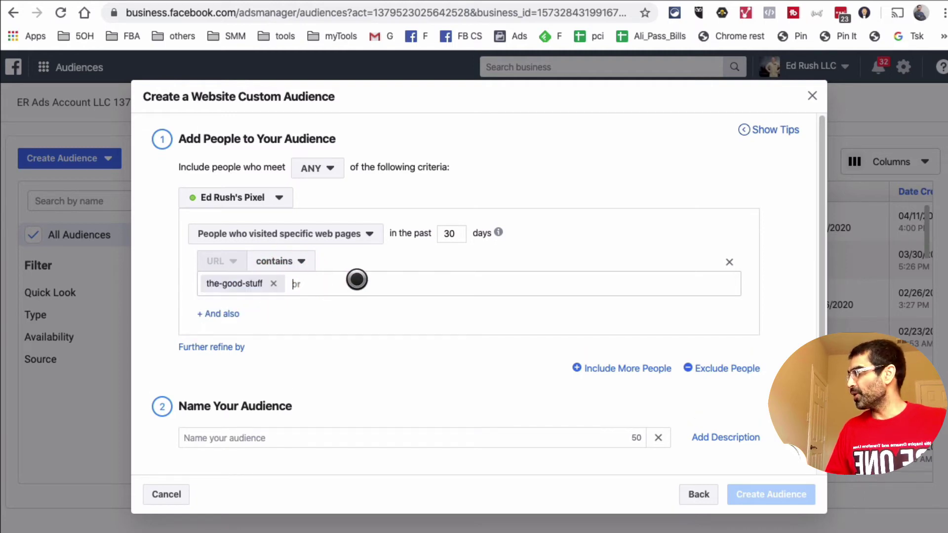
# Check the explanation of the day limit and set the audience's time frame to the past 180 days
pyautogui.click(462, 231)
pyautogui.click(502, 226)
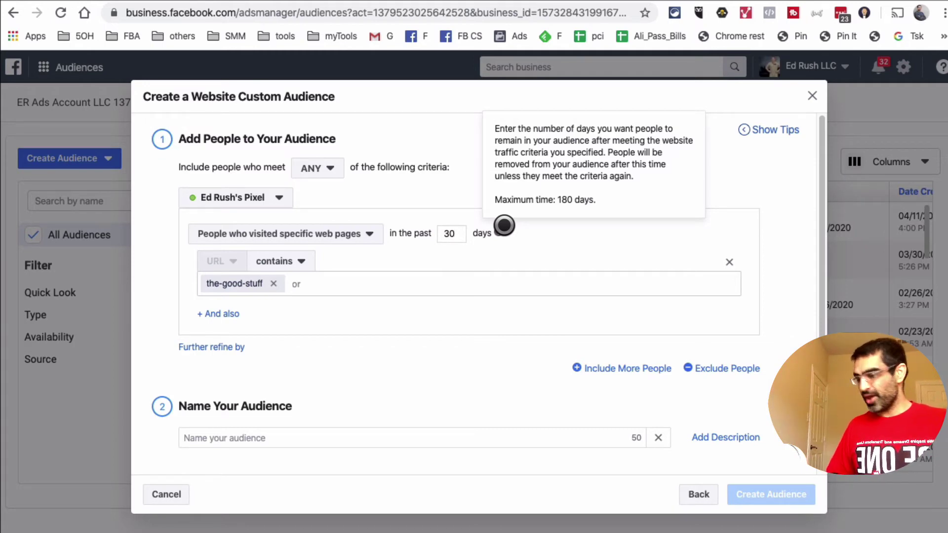
pyautogui.press('BackSpace')
pyautogui.press('BackSpace')
pyautogui.write('180')
pyautogui.click(423, 360)
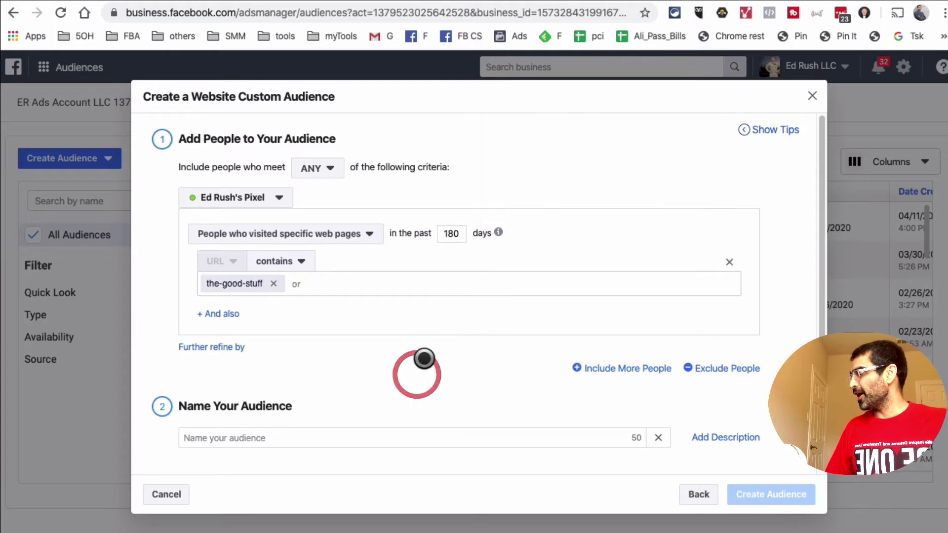
# Name the audience "website traffic to good stuff page - 180d" and cancel its creation
pyautogui.scroll(-1, 419, 360)
pyautogui.click(228, 429)
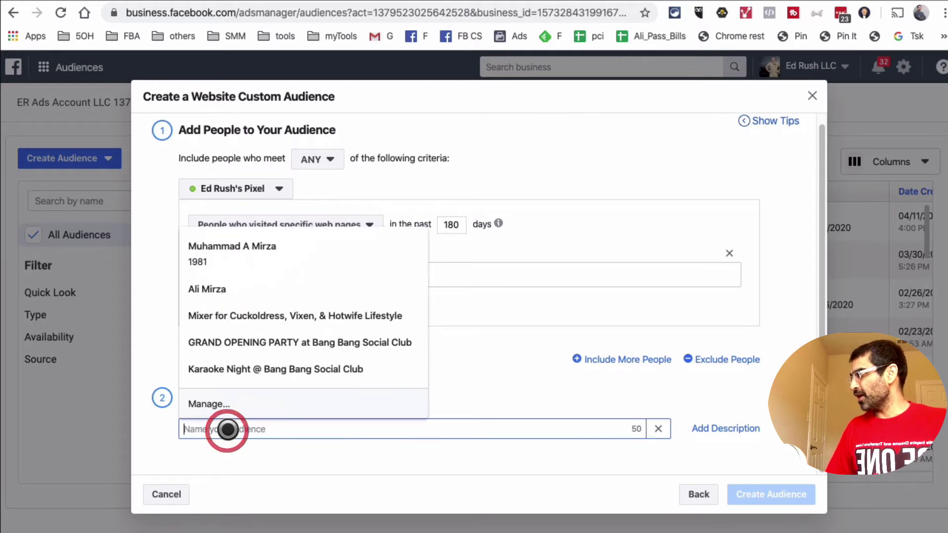
pyautogui.write('web')
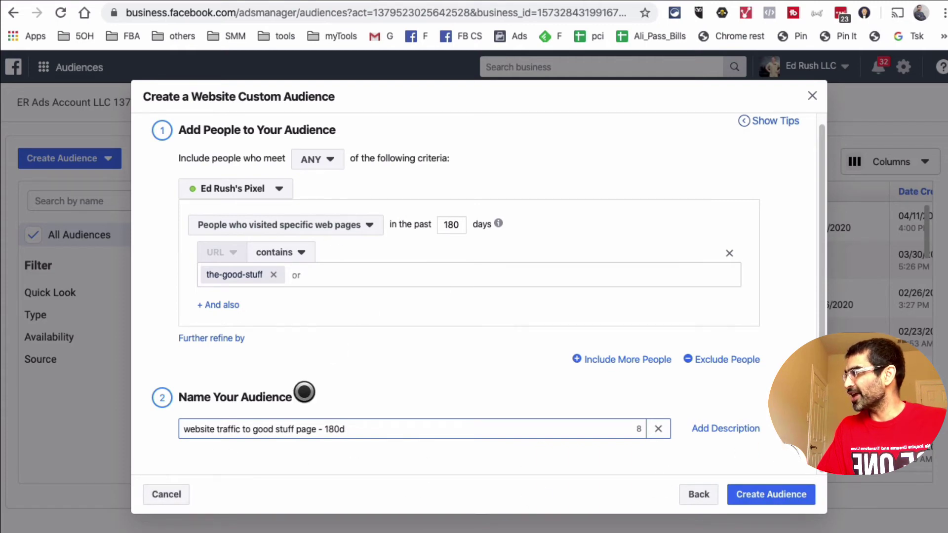
pyautogui.click(169, 495)
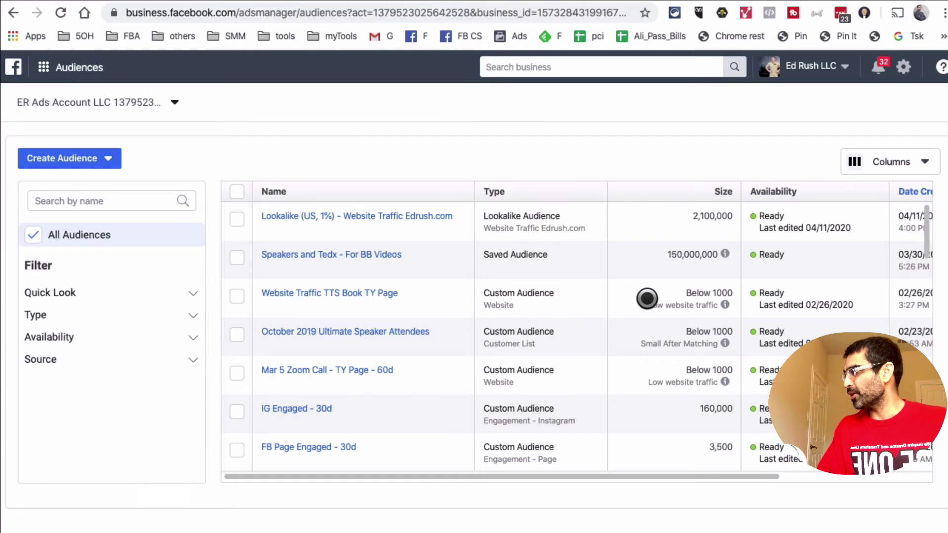
# Find the Website Traffic Edrush.com audience in the audience list, select it and examine its rules and size estimate
pyautogui.scroll(-10, 629, 322)
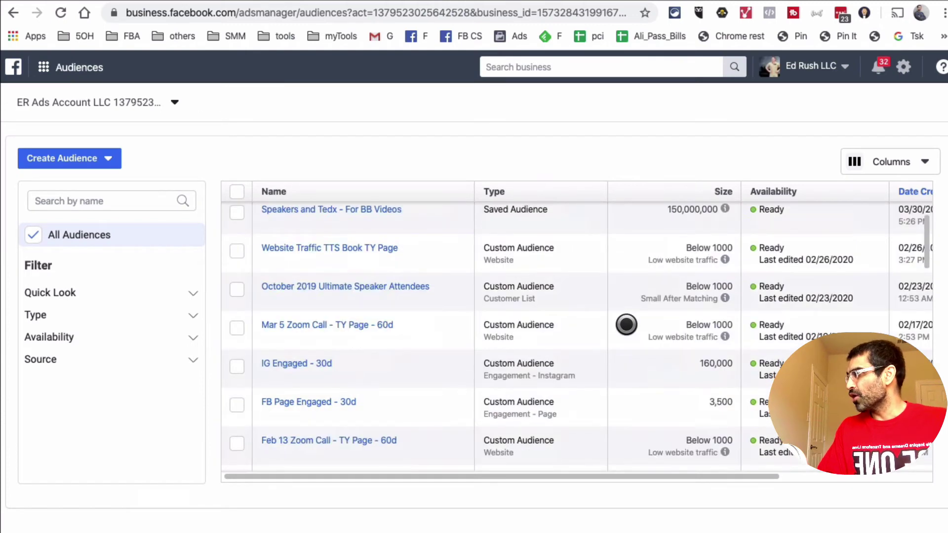
pyautogui.scroll(-4, 622, 327)
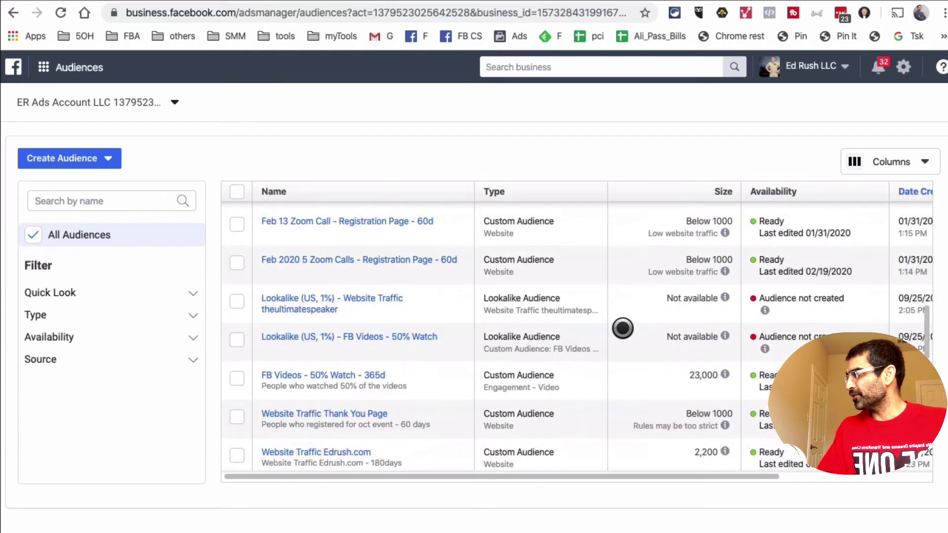
pyautogui.scroll(-2, 622, 328)
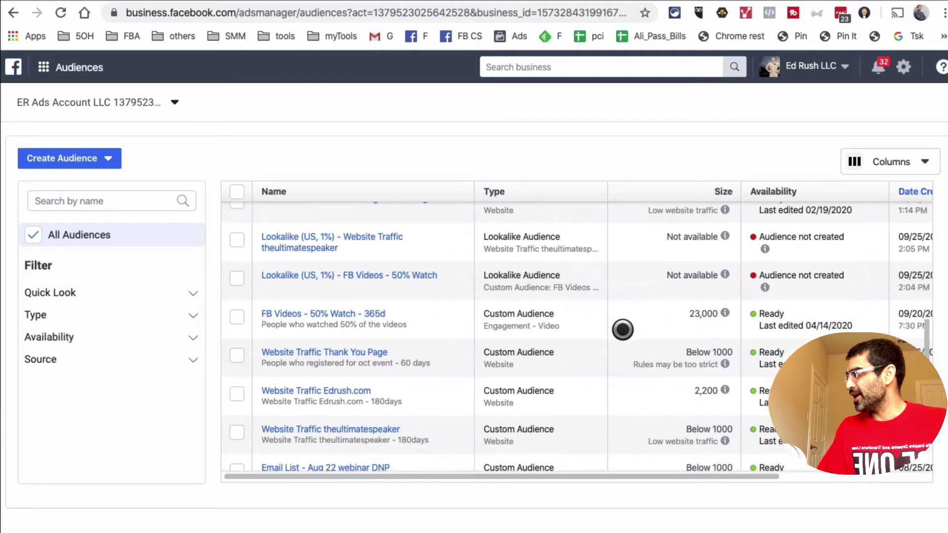
pyautogui.click(232, 363)
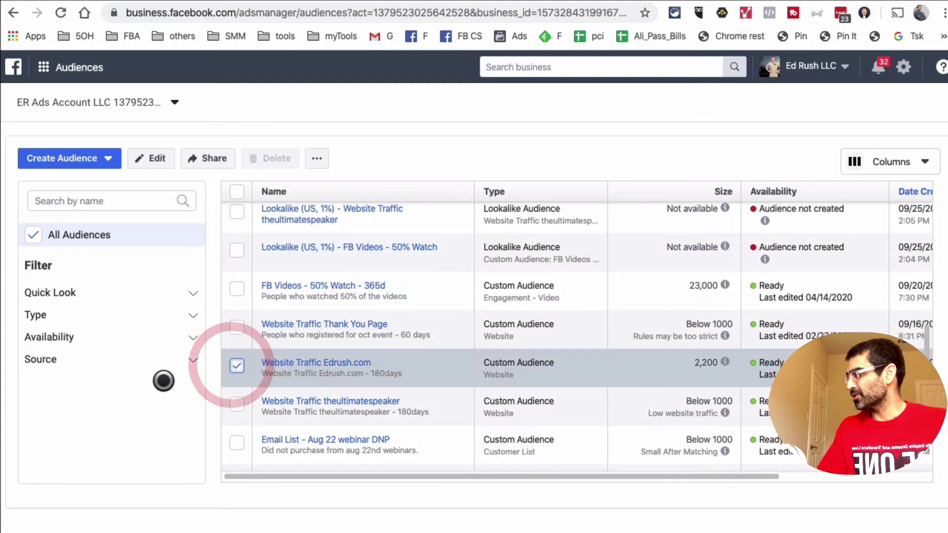
pyautogui.moveTo(278, 364)
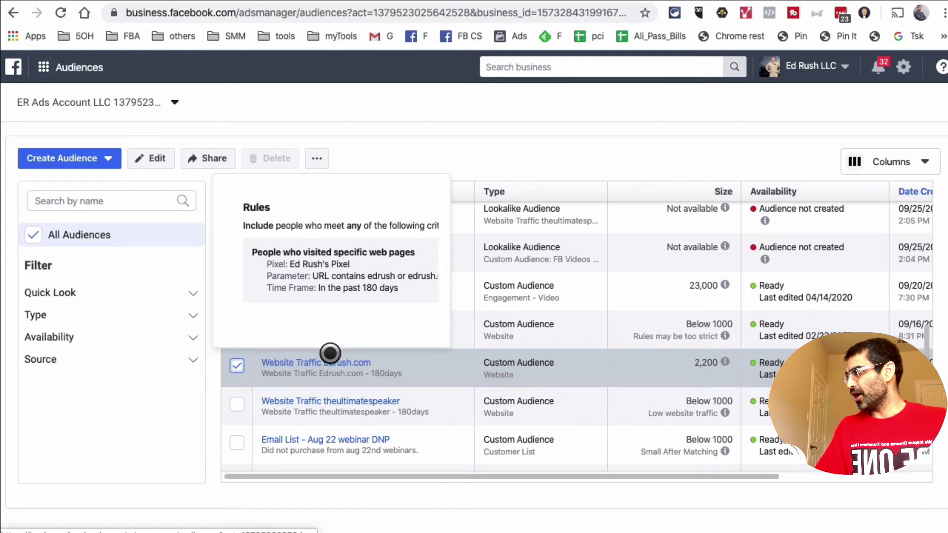
pyautogui.moveTo(723, 380)
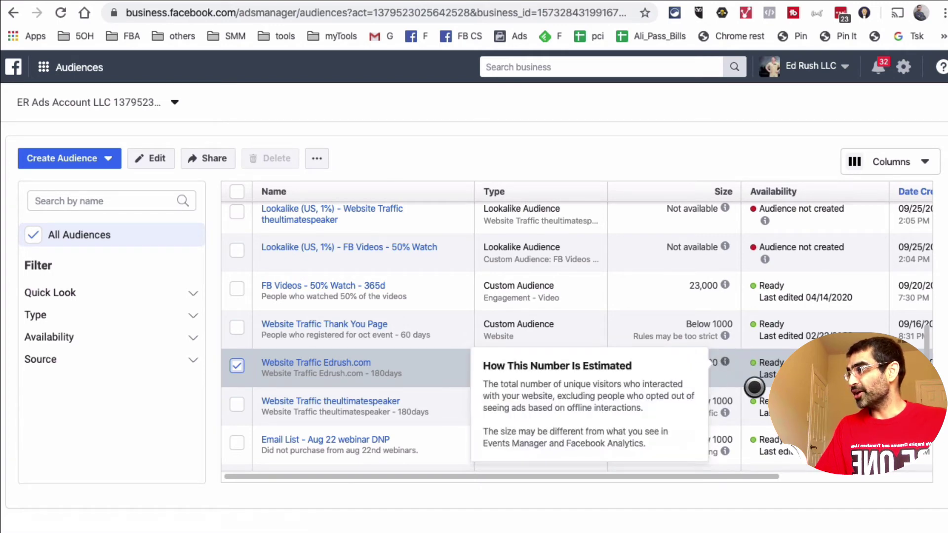
# Select the Website Traffic theultimatespeaker audience to examine its rules, and deselect it again
pyautogui.scroll(-2, 812, 446)
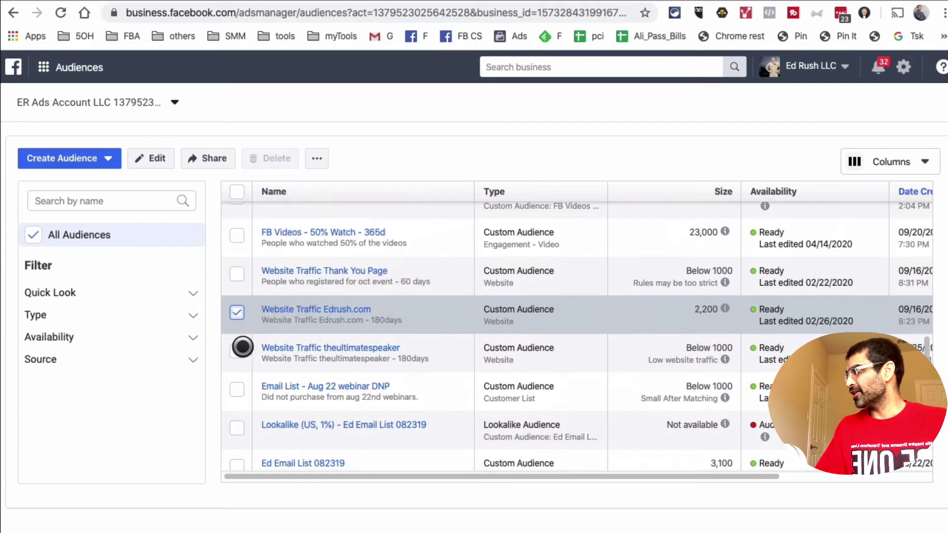
pyautogui.click(236, 351)
pyautogui.moveTo(378, 351)
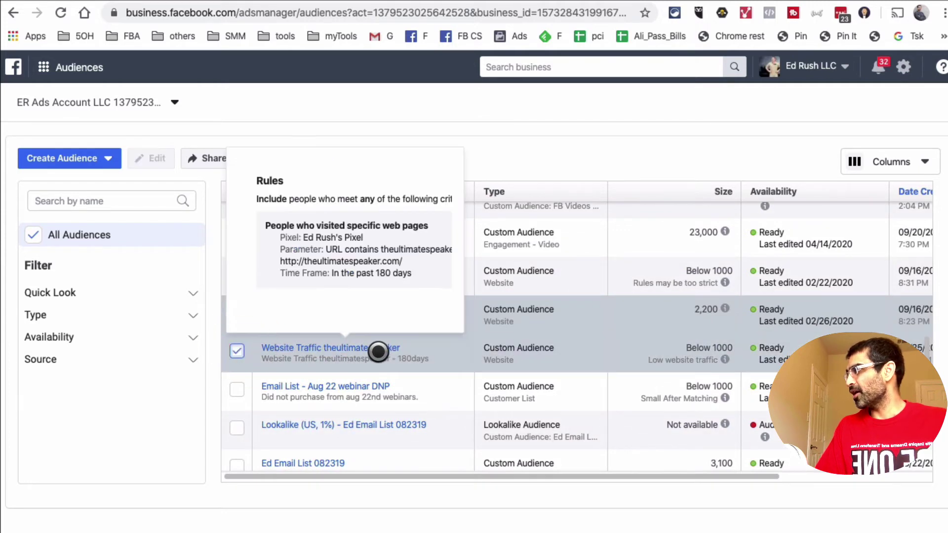
pyautogui.click(240, 346)
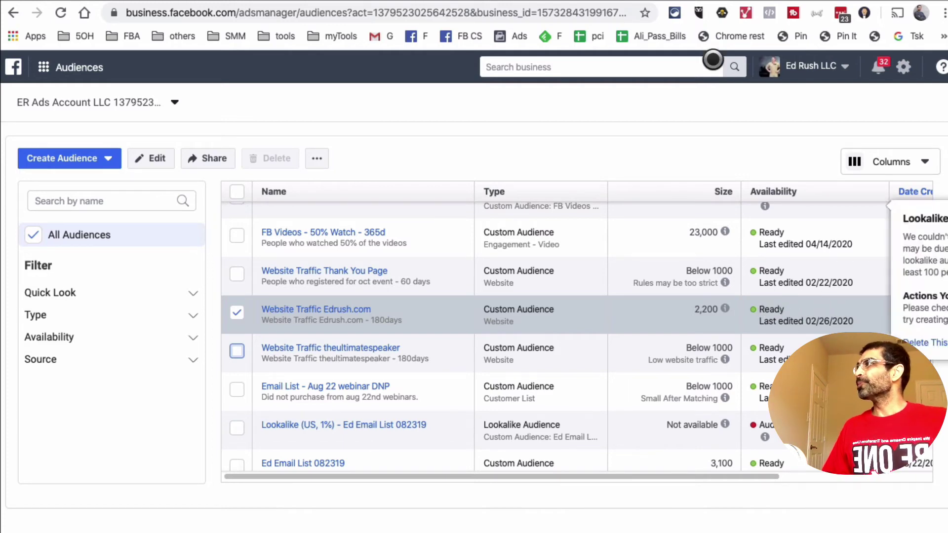
# Switch to the Ziteboard whiteboard, draw check marks after points 1 and 2, and underline the words custom audience in point 2
pyautogui.hotkey('ctrl', 'Tab')
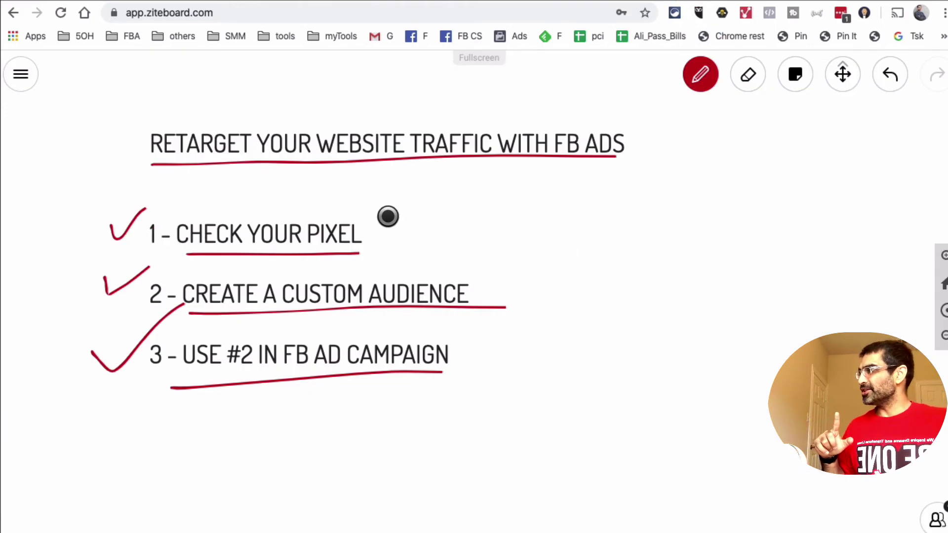
pyautogui.click(465, 208)
pyautogui.moveTo(383, 222); pyautogui.dragTo(482, 189)
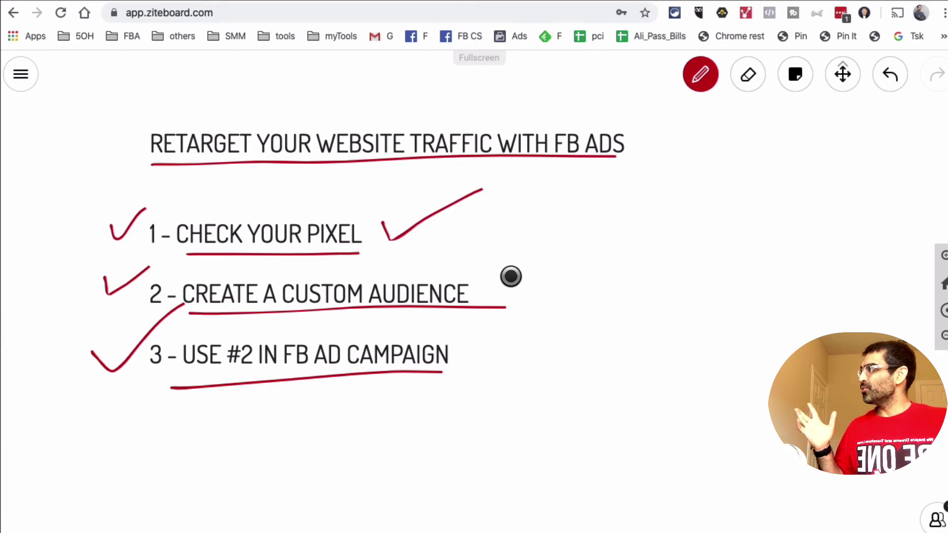
pyautogui.moveTo(493, 277)
pyautogui.mouseDown()
pyautogui.moveTo(512, 291)
pyautogui.moveTo(573, 251)
pyautogui.mouseUp()
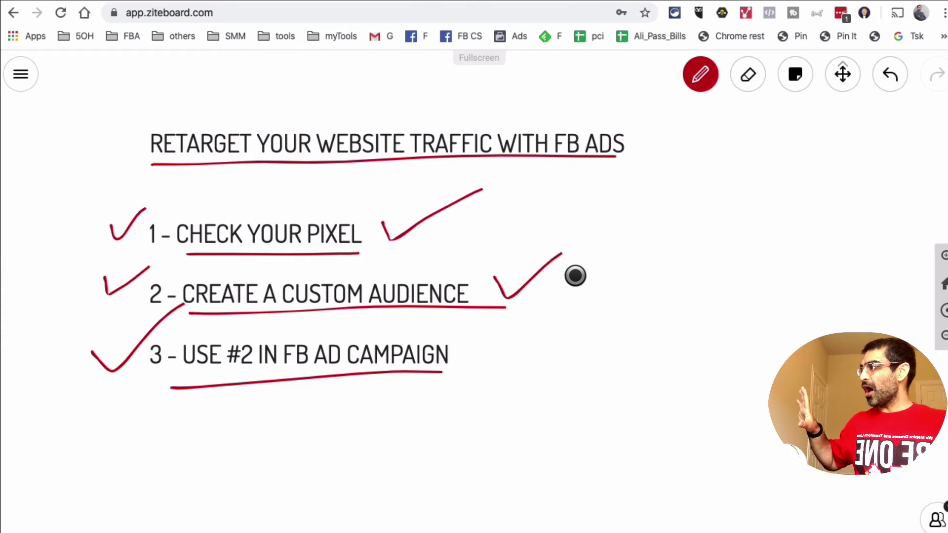
pyautogui.moveTo(319, 318); pyautogui.dragTo(472, 314)
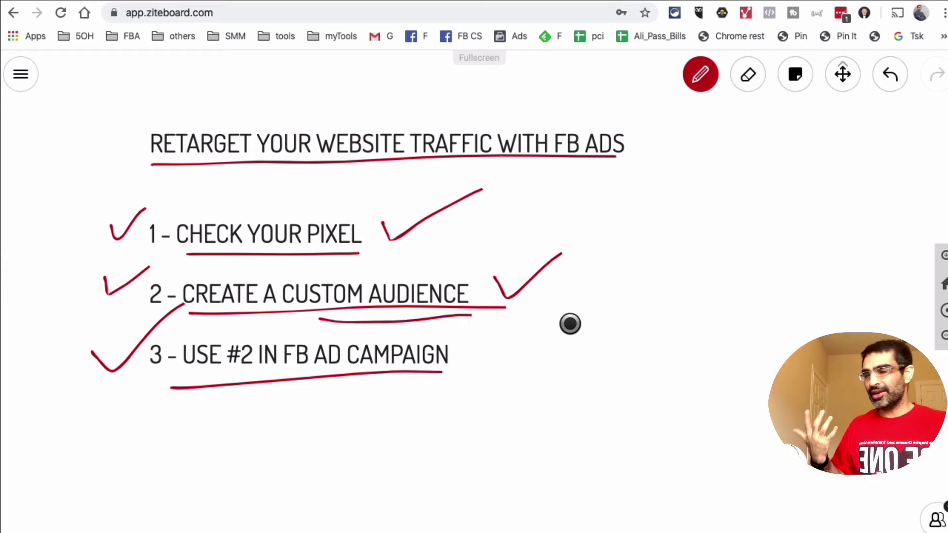
# Handwrite "Ad set" beside point 3 on the whiteboard and switch back to the Facebook Audiences page
pyautogui.moveTo(505, 346)
pyautogui.mouseDown()
pyautogui.moveTo(511, 356)
pyautogui.moveTo(533, 355)
pyautogui.moveTo(523, 345)
pyautogui.moveTo(552, 353)
pyautogui.moveTo(605, 343)
pyautogui.mouseUp()
pyautogui.moveTo(603, 307)
pyautogui.mouseDown()
pyautogui.moveTo(617, 356)
pyautogui.moveTo(625, 324)
pyautogui.mouseUp()
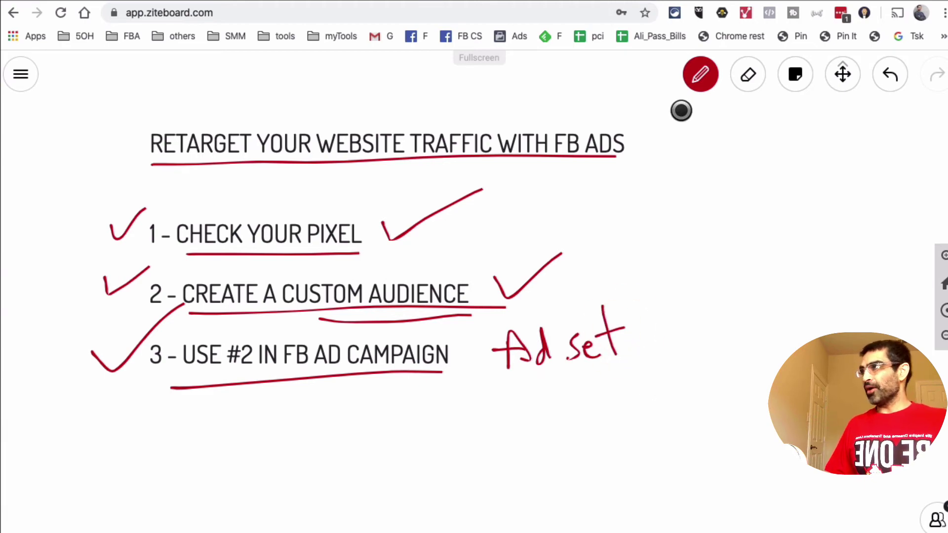
pyautogui.hotkey('ctrl', 'Tab')
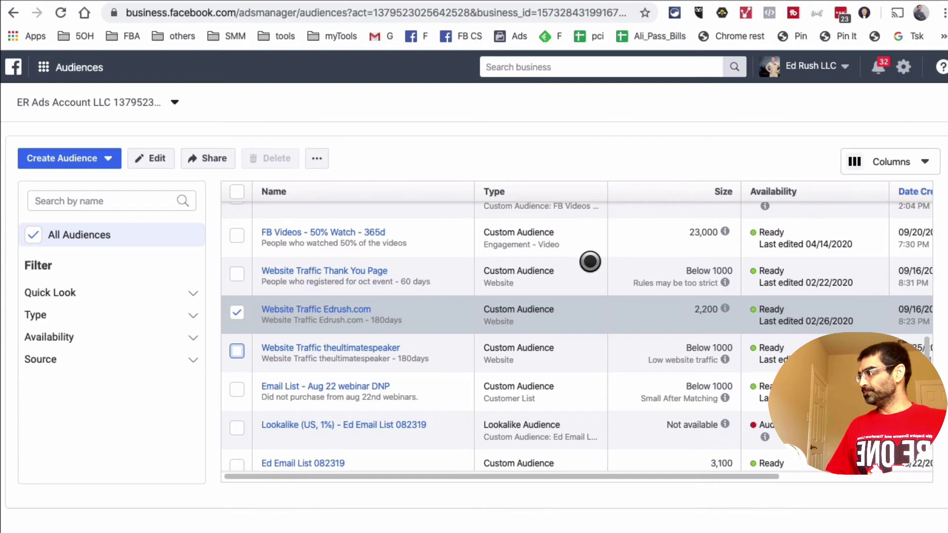
pyautogui.moveTo(290, 311)
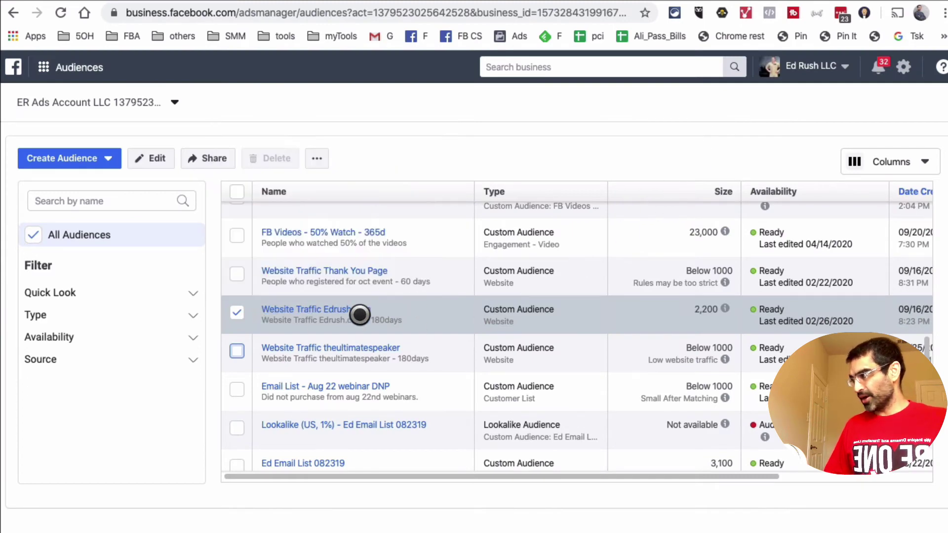
# Go to Ads Manager, start creating a new campaign and start over instead of continuing the unfinished draft
pyautogui.click(46, 67)
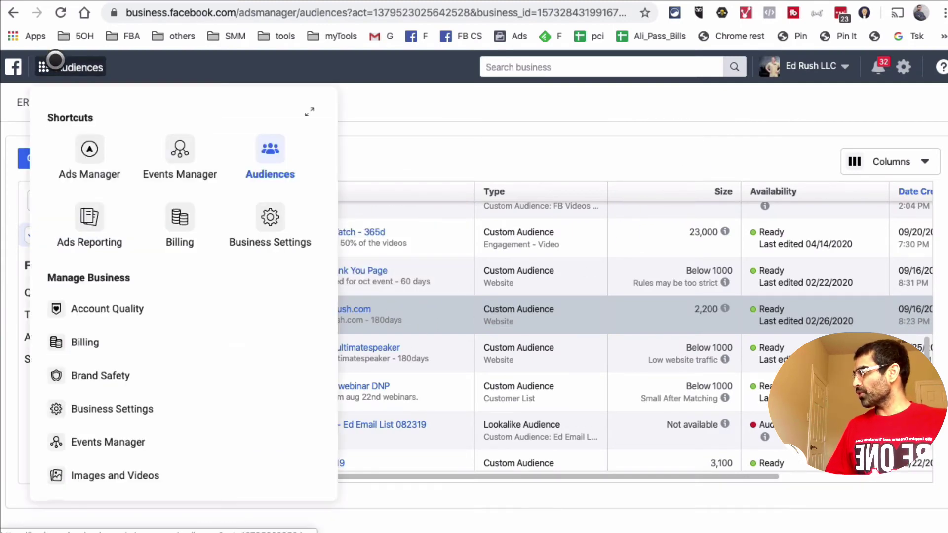
pyautogui.click(91, 148)
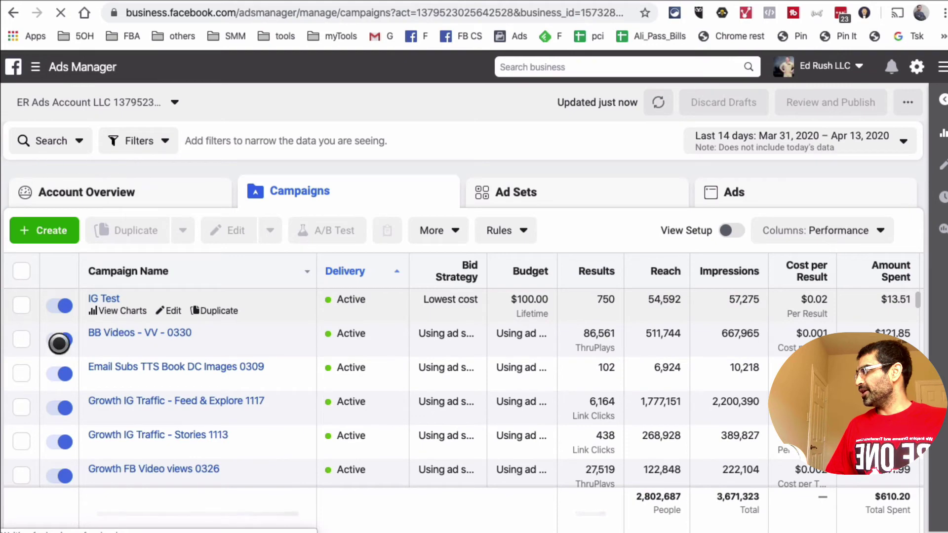
pyautogui.click(46, 225)
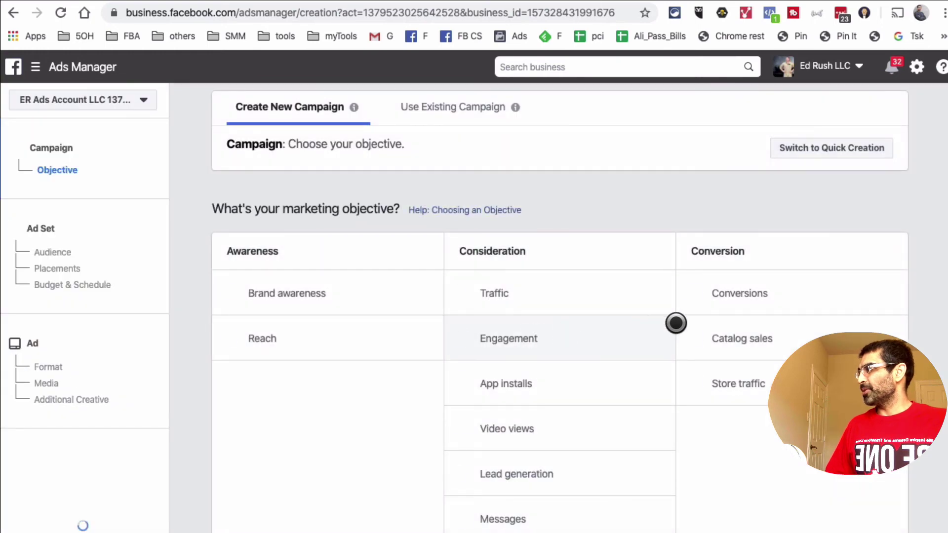
pyautogui.scroll(-1, 580, 422)
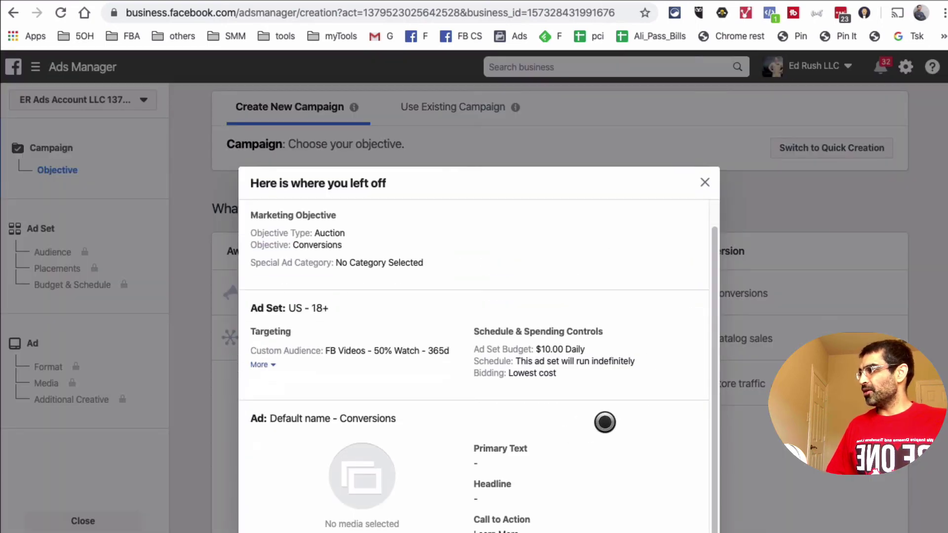
pyautogui.scroll(-3, 586, 429)
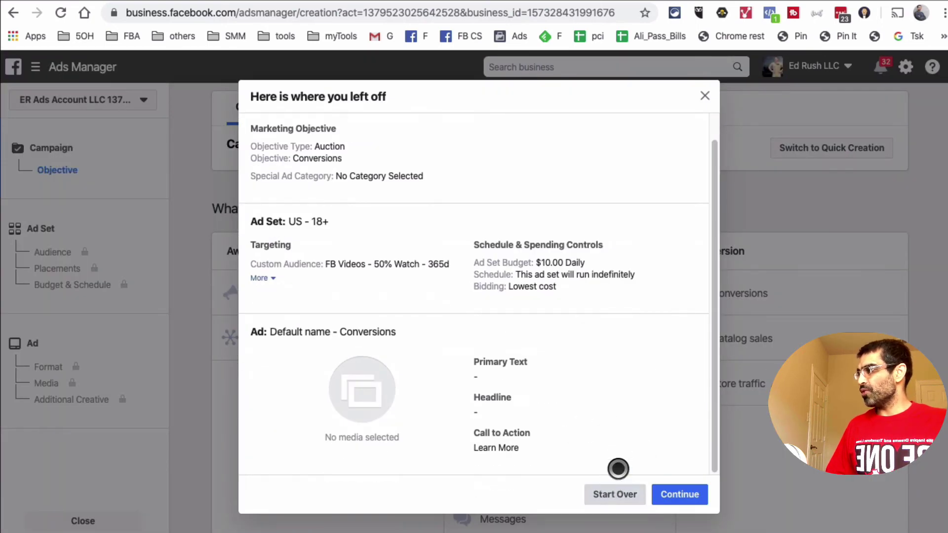
pyautogui.click(611, 484)
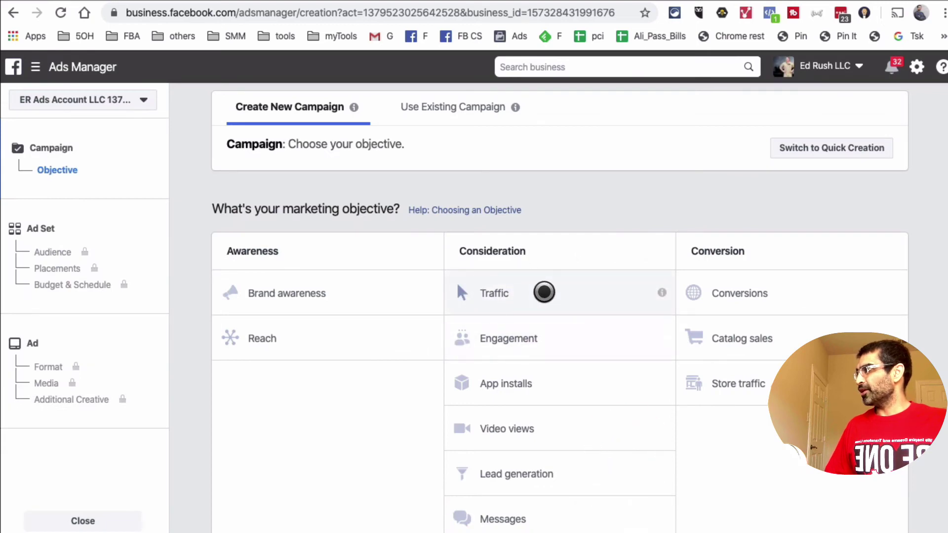
# Choose Traffic as the marketing objective, name the campaign "Test Traffic" and continue to the ad set
pyautogui.click(561, 285)
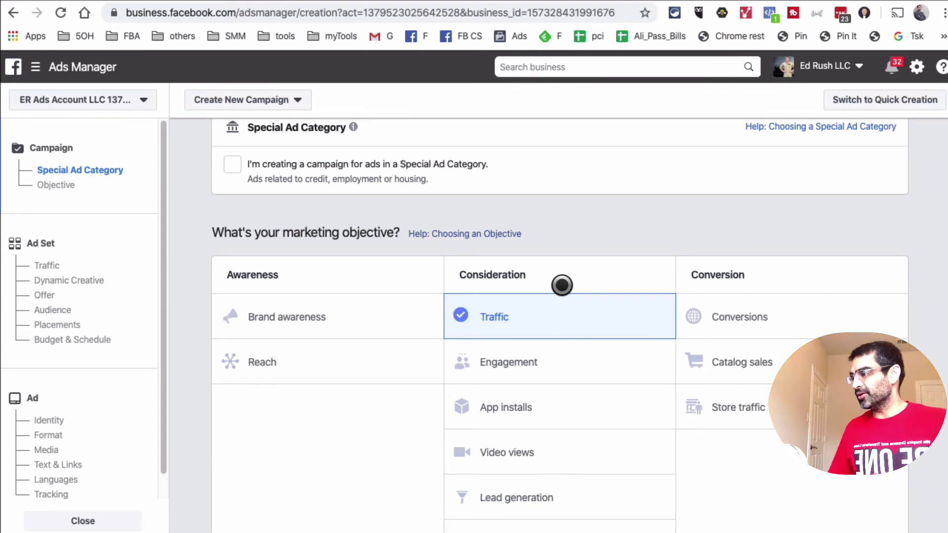
pyautogui.scroll(-10, 592, 297)
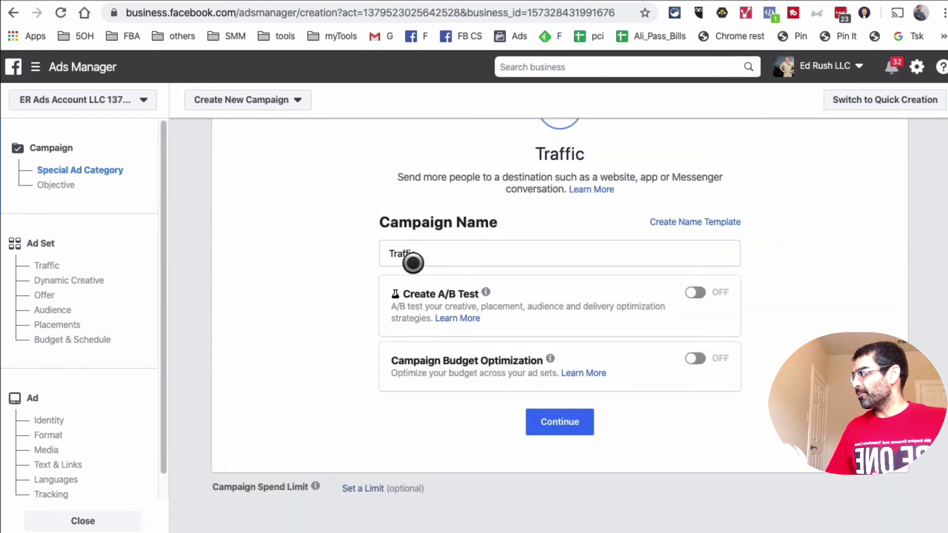
pyautogui.click(444, 254)
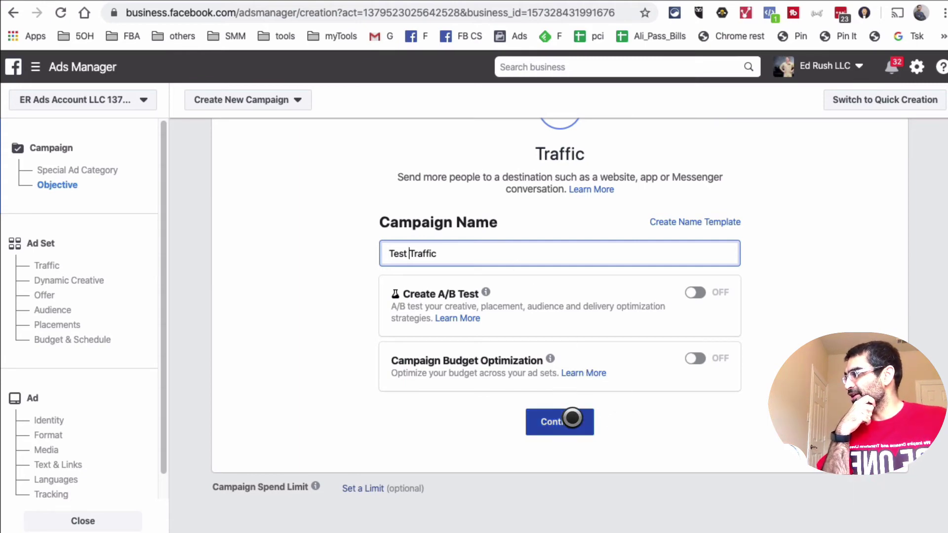
pyautogui.click(587, 423)
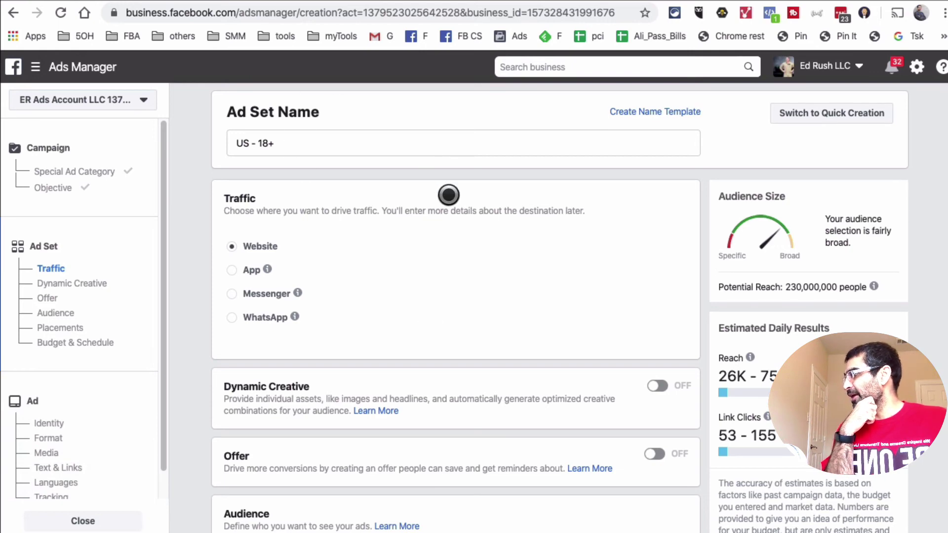
# Add the Website Traffic Edrush.com custom audience to the ad set, check its potential reach and remove it again
pyautogui.scroll(-2, 447, 196)
pyautogui.scroll(-6, 448, 197)
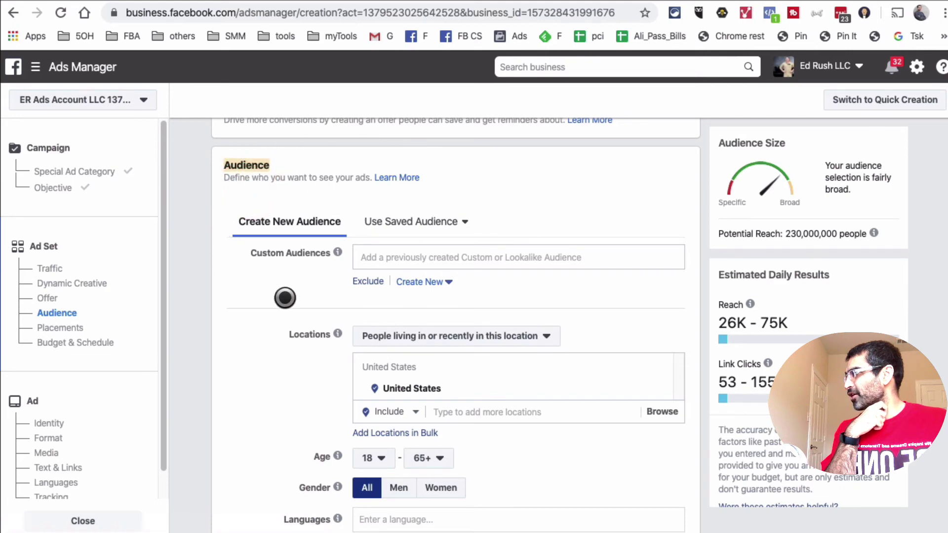
pyautogui.moveTo(338, 252)
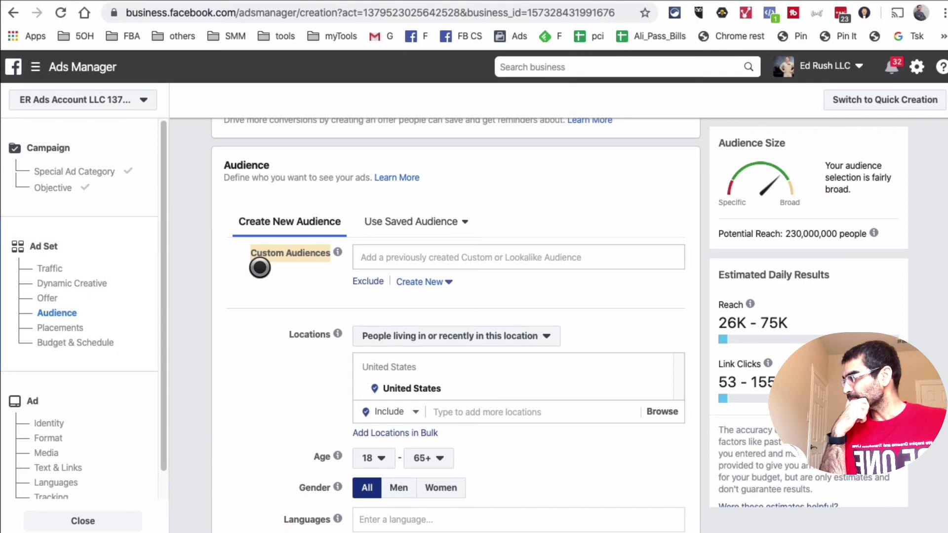
pyautogui.click(455, 253)
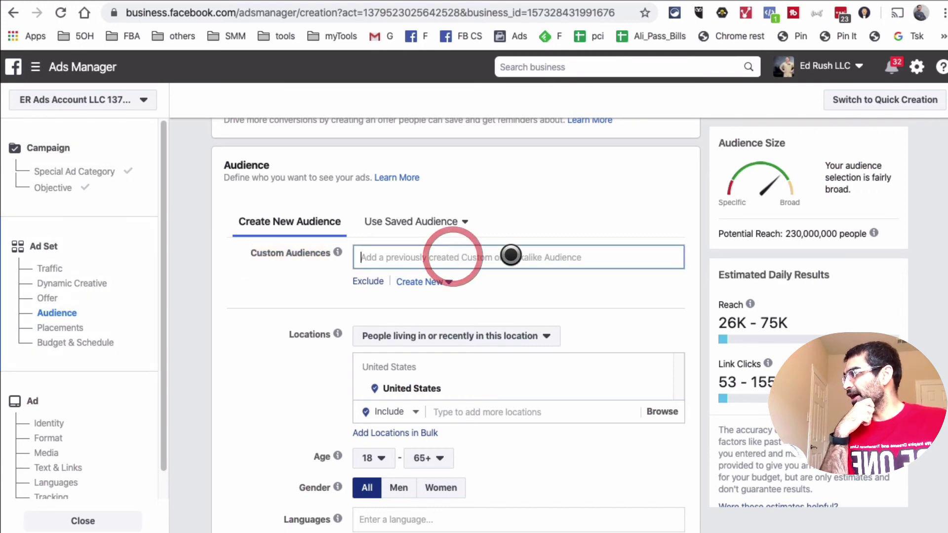
pyautogui.click(500, 254)
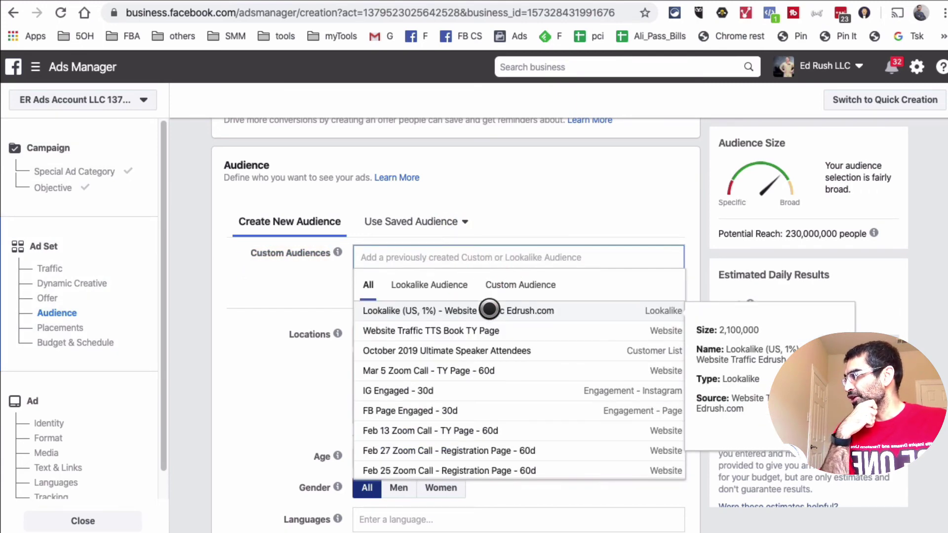
pyautogui.scroll(-1, 540, 346)
pyautogui.scroll(-5, 540, 348)
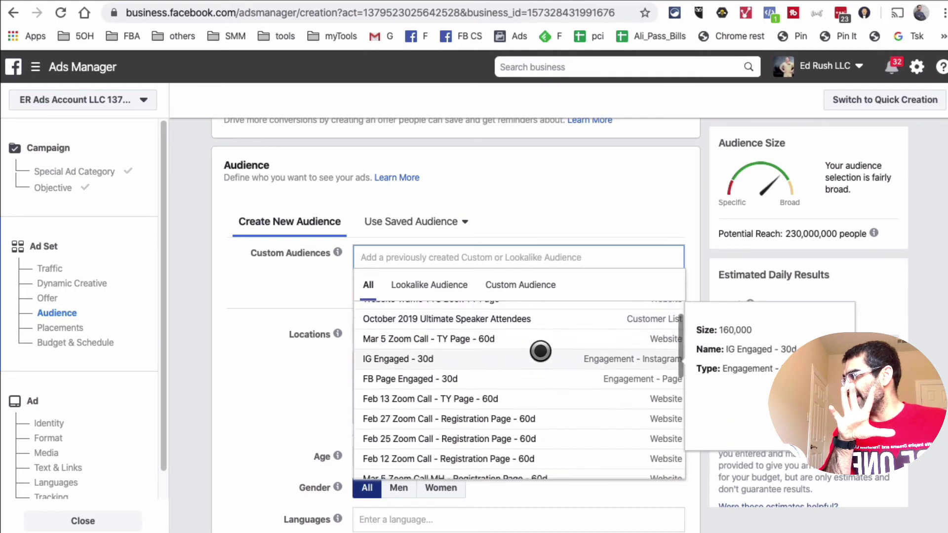
pyautogui.scroll(-1, 540, 353)
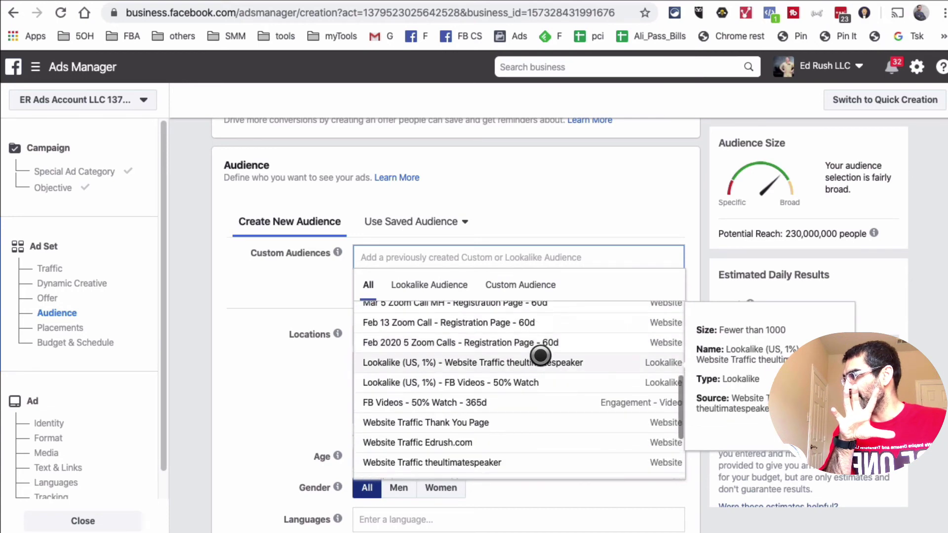
pyautogui.scroll(-1, 540, 375)
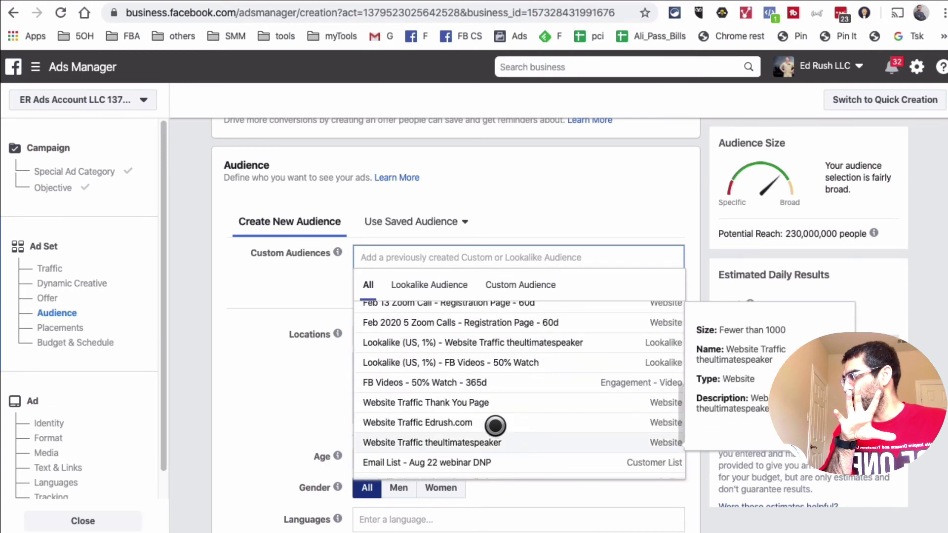
pyautogui.click(491, 421)
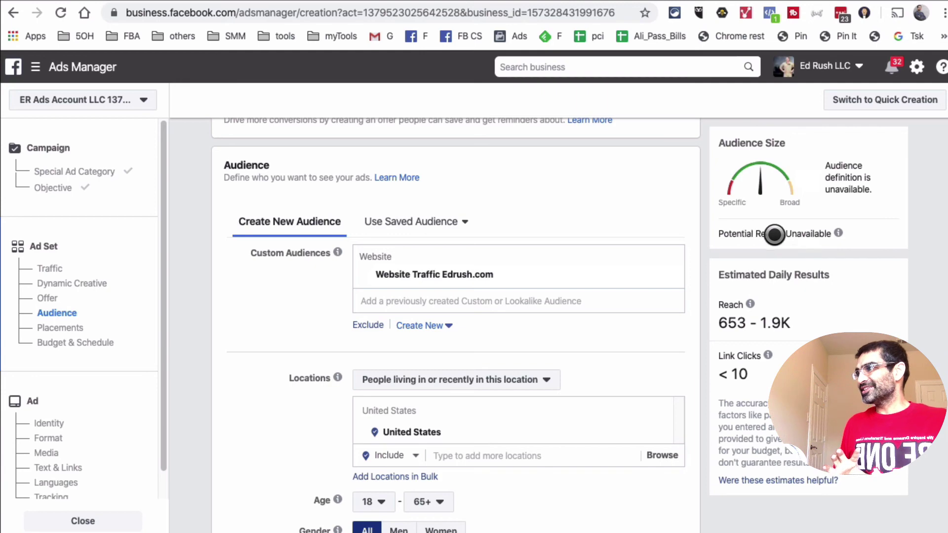
pyautogui.doubleClick(810, 233)
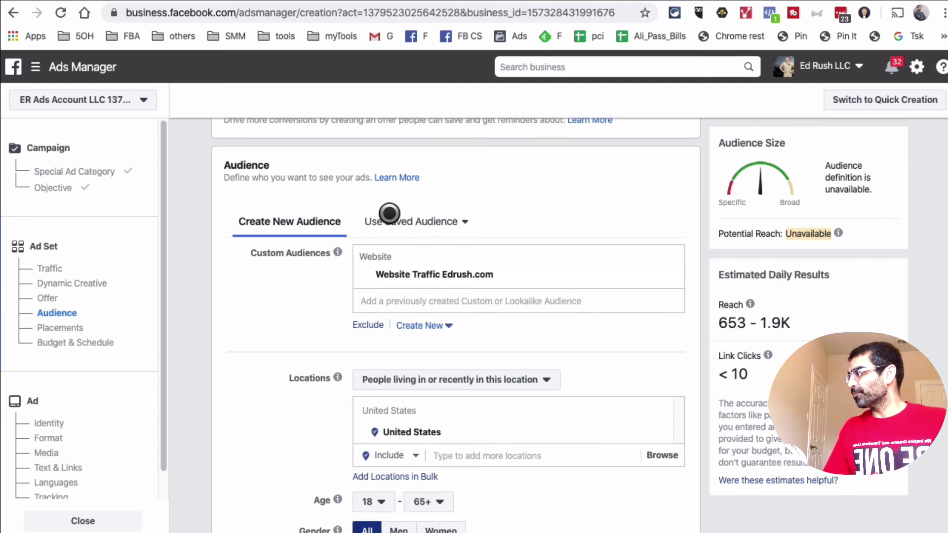
pyautogui.click(677, 271)
# Search the custom audiences for "websi", add Website Traffic Edrush.com to the ad set and clear the search text
pyautogui.click(453, 254)
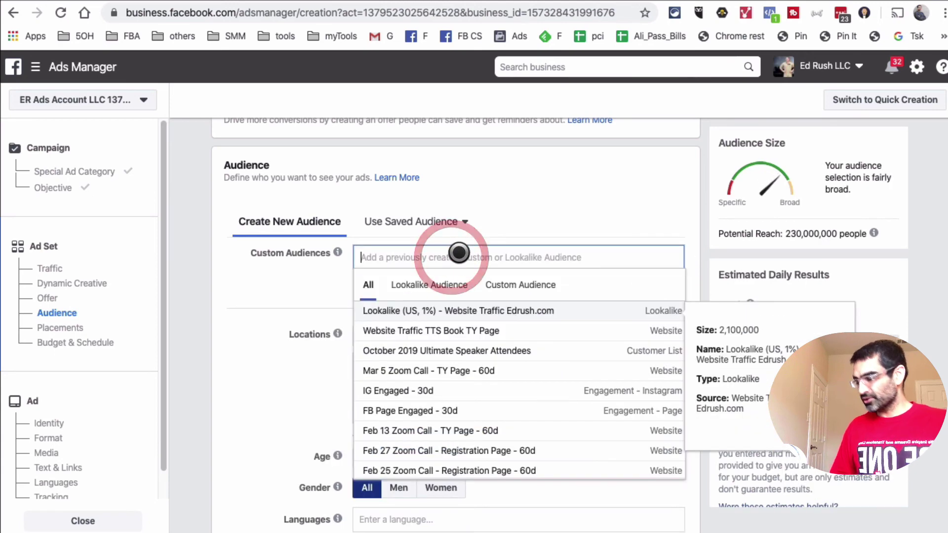
pyautogui.write('websi')
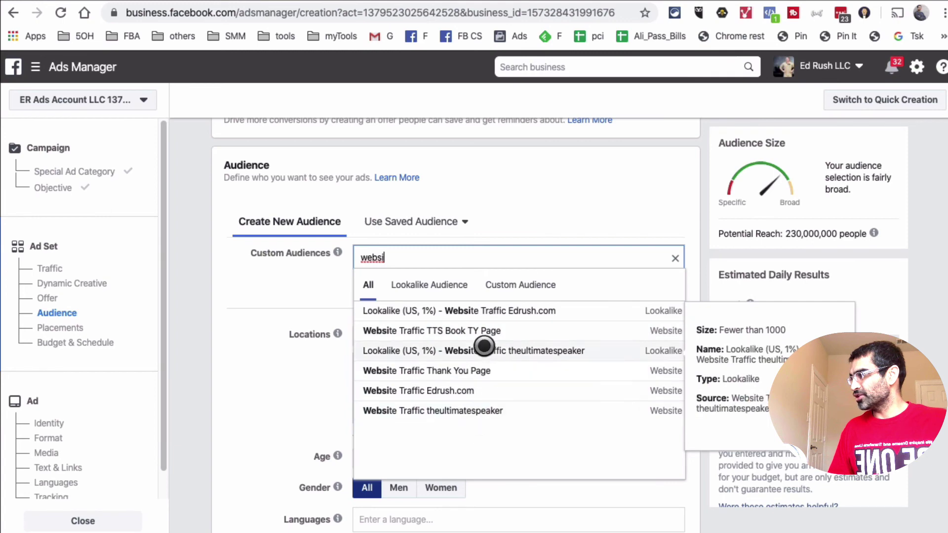
pyautogui.click(440, 390)
pyautogui.click(387, 310)
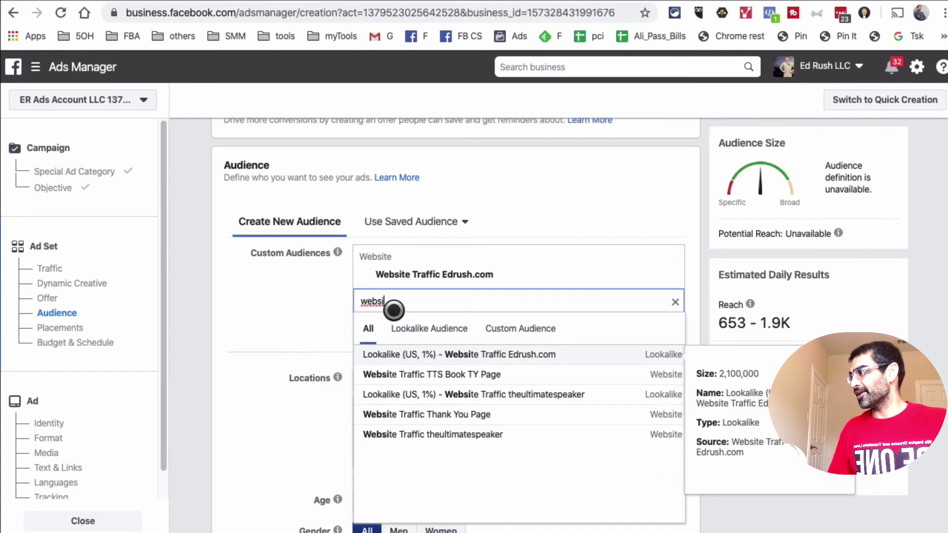
pyautogui.doubleClick(401, 303)
pyautogui.press('BackSpace')
pyautogui.click(243, 300)
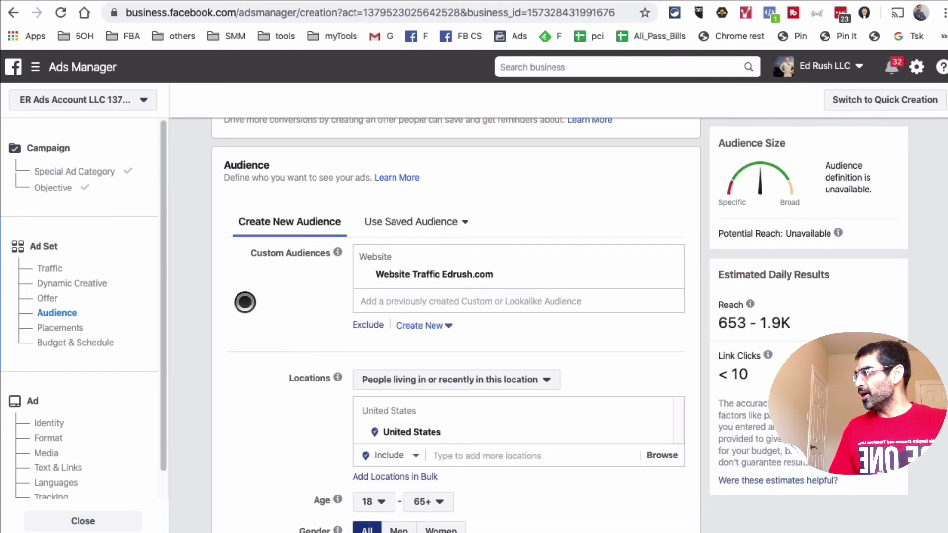
# Search the ad set's locations for "new y" and target New York instead of the whole United States
pyautogui.scroll(-3, 243, 304)
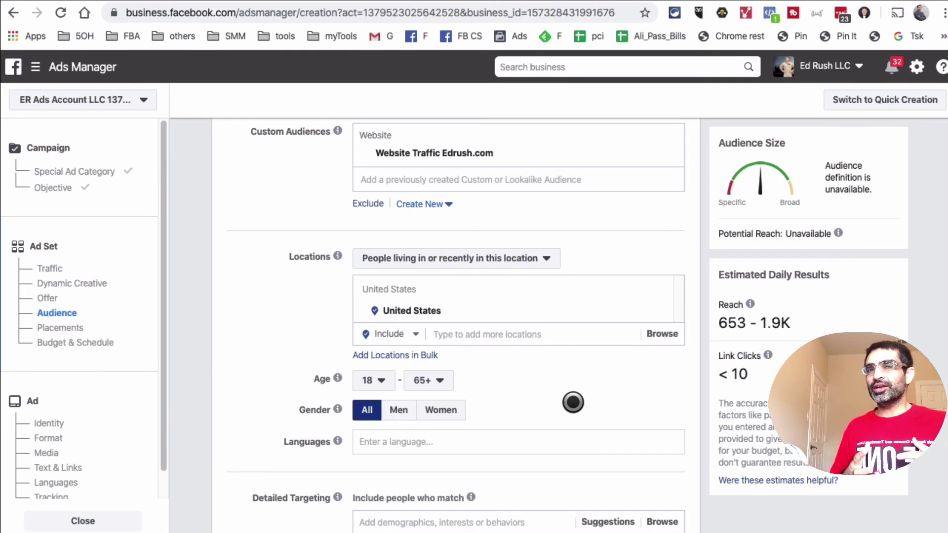
pyautogui.click(523, 330)
pyautogui.write('new y')
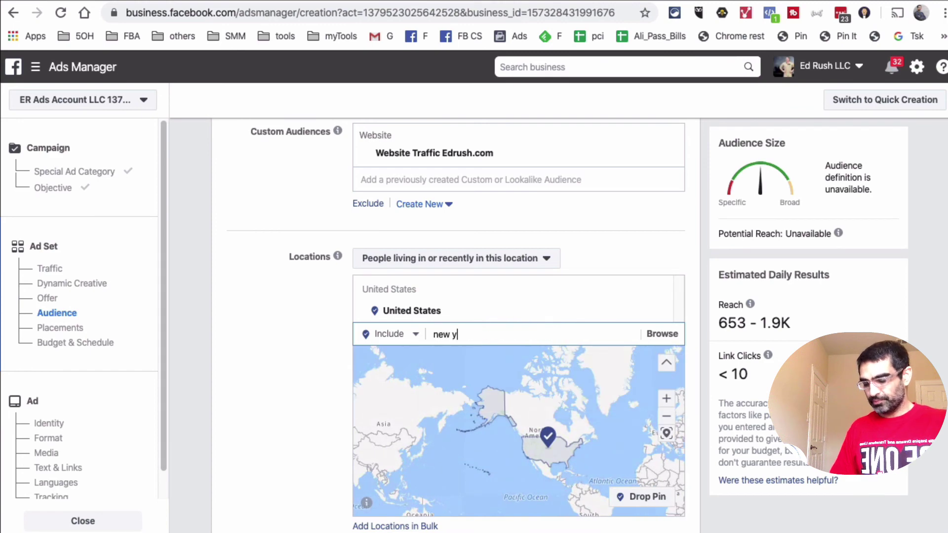
pyautogui.click(523, 360)
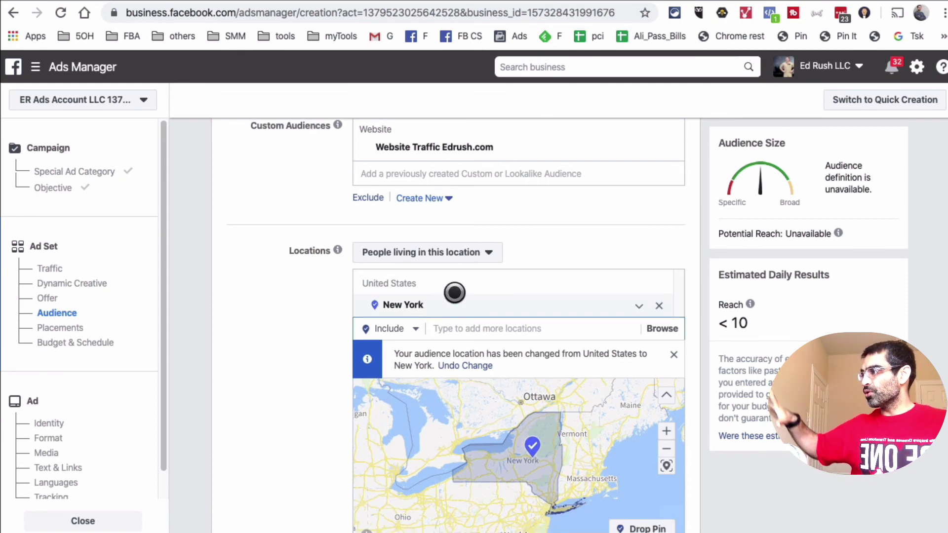
# Keep automatic placements and set the ad set's daily budget to $10
pyautogui.scroll(-3, 447, 293)
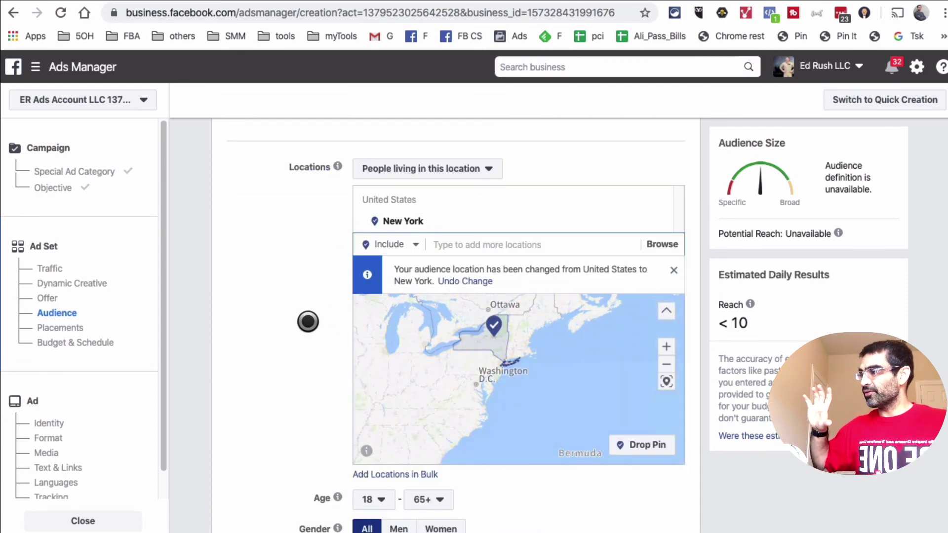
pyautogui.scroll(-1, 311, 320)
pyautogui.scroll(-10, 326, 321)
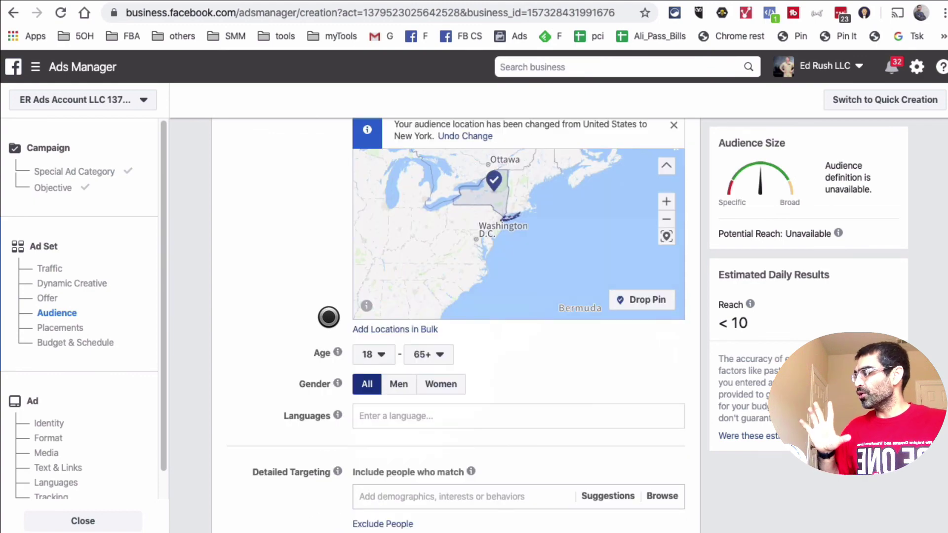
pyautogui.scroll(-8, 341, 323)
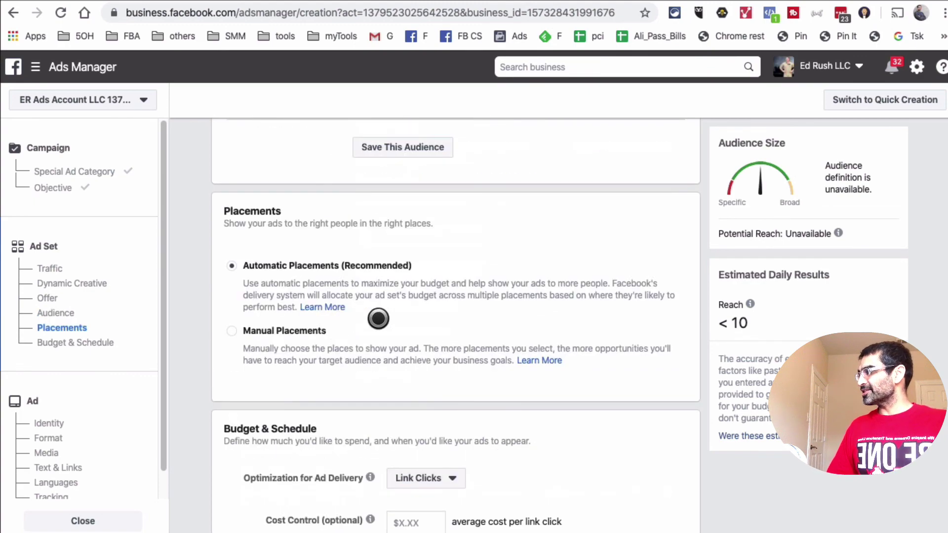
pyautogui.tripleClick(545, 383)
pyautogui.write('10')
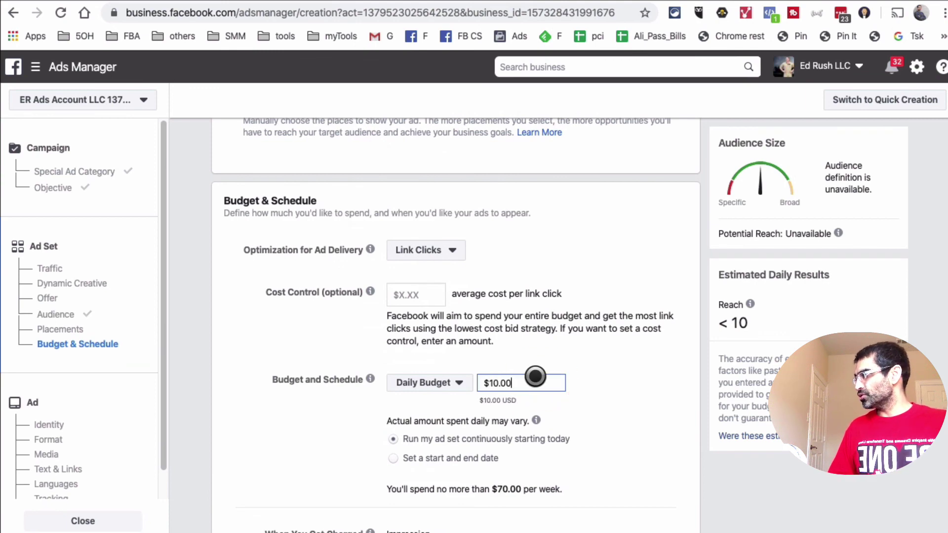
# Review the remaining schedule and delivery options and the start of the ad set, and switch to the Ziteboard whiteboard
pyautogui.scroll(-4, 316, 462)
pyautogui.scroll(-1, 82, 444)
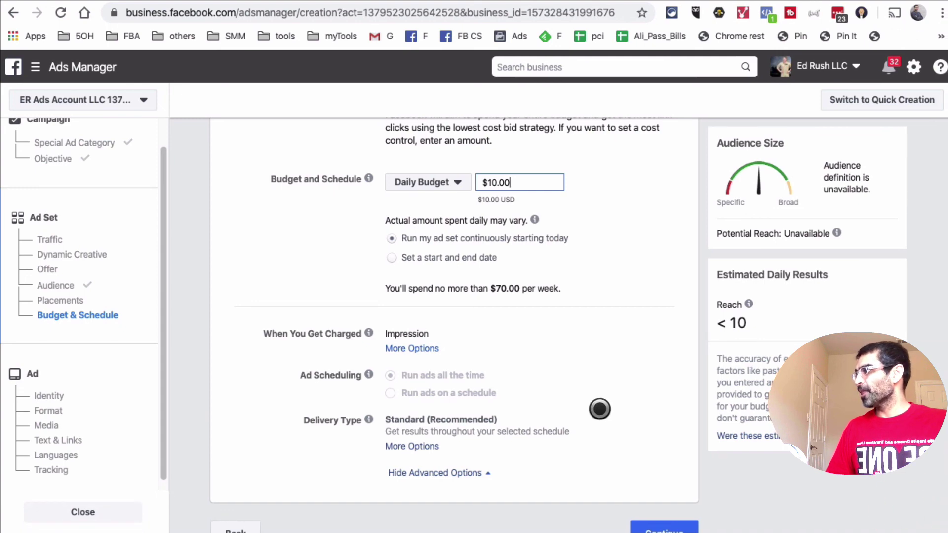
pyautogui.scroll(15, 599, 409)
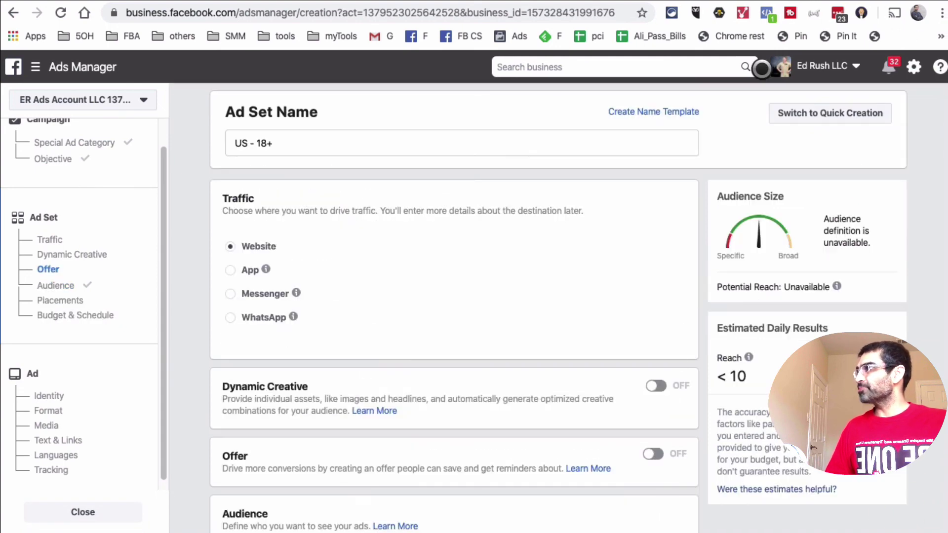
pyautogui.hotkey('ctrl', 'Tab')
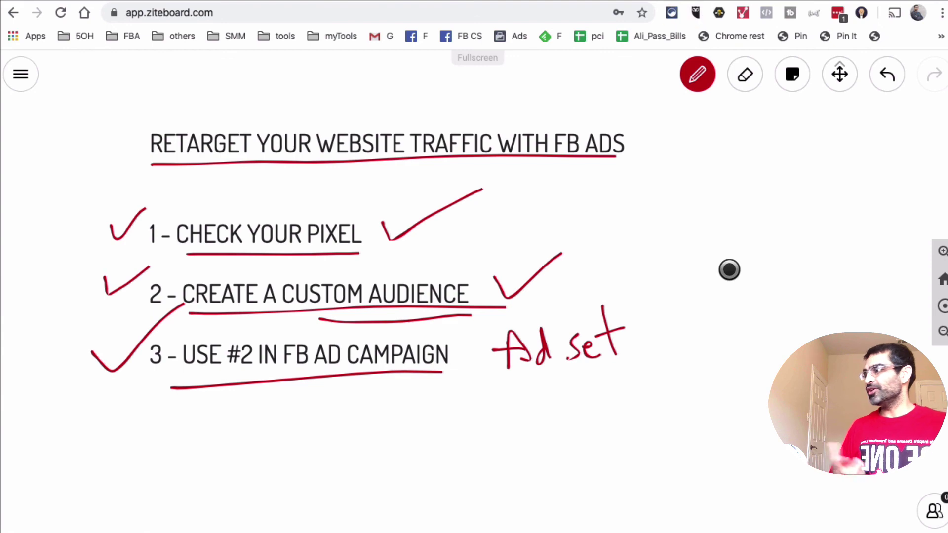